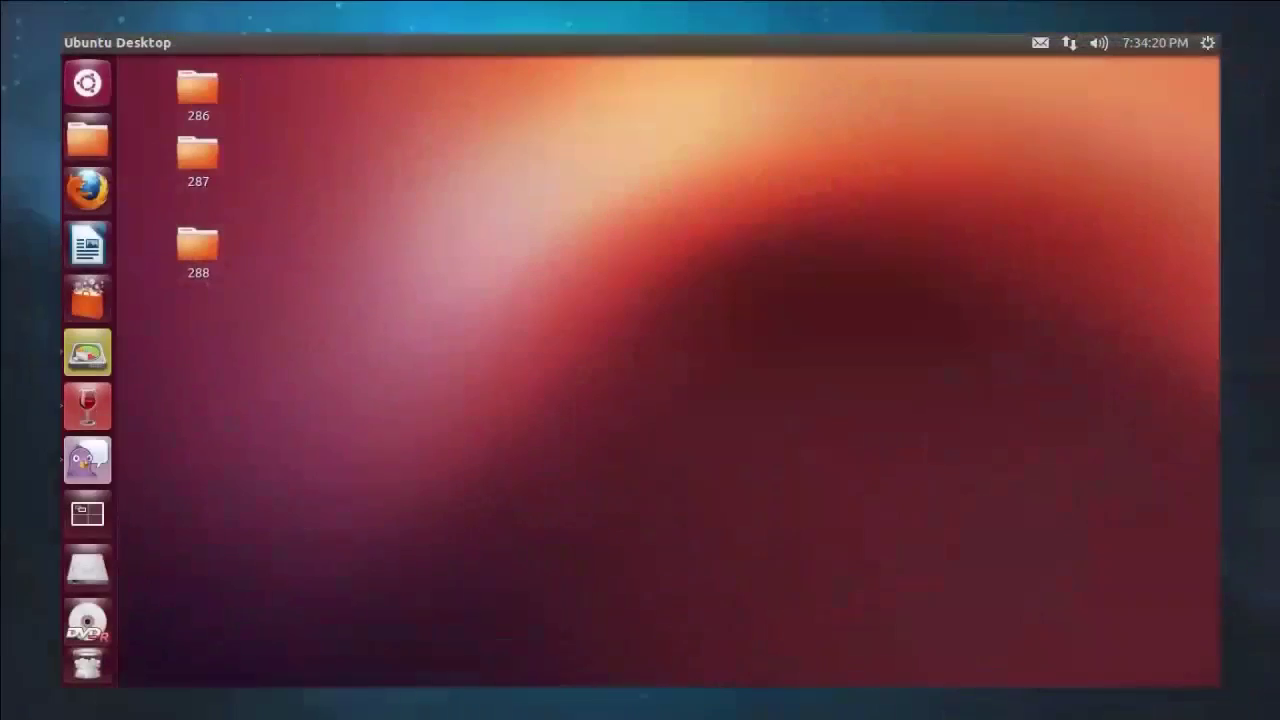
pyautogui.click(87, 82)
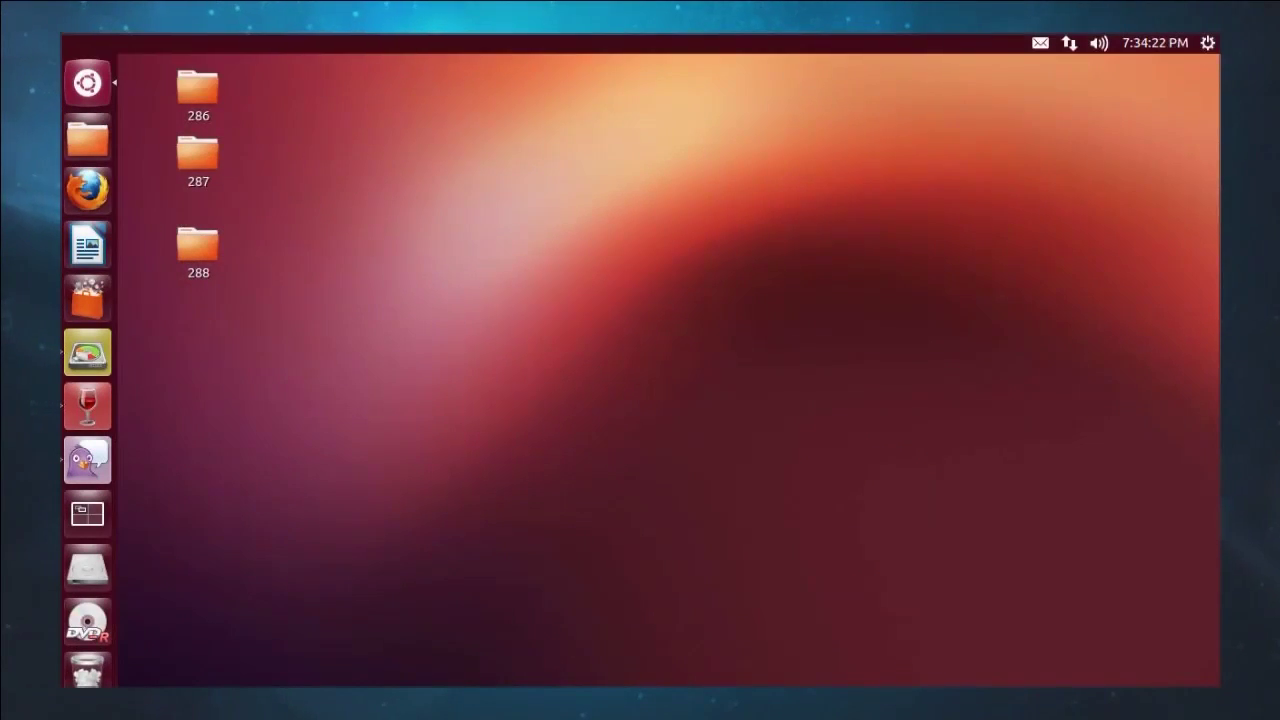
pyautogui.press('Escape')
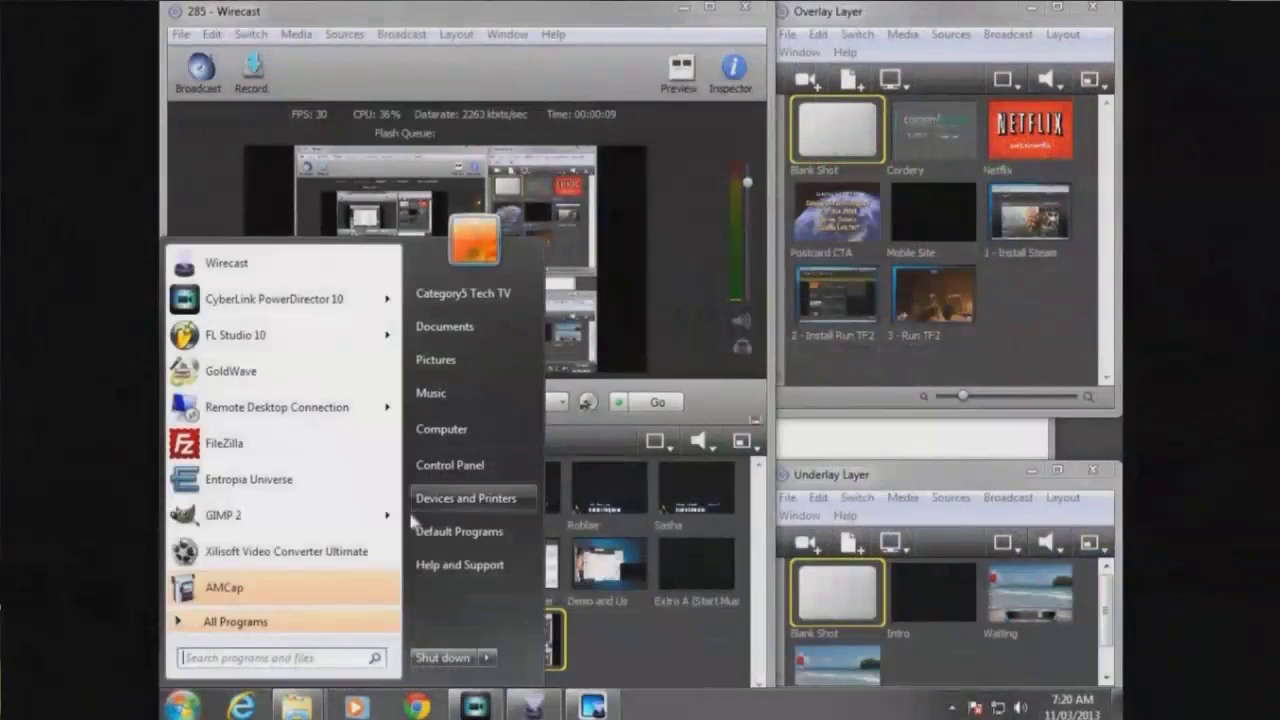
# Step: Copy CodeBook.dll from the Program Files (x86)\Telestream\Wirecast folder on Local Disk (C:)
pyautogui.click(445, 425)
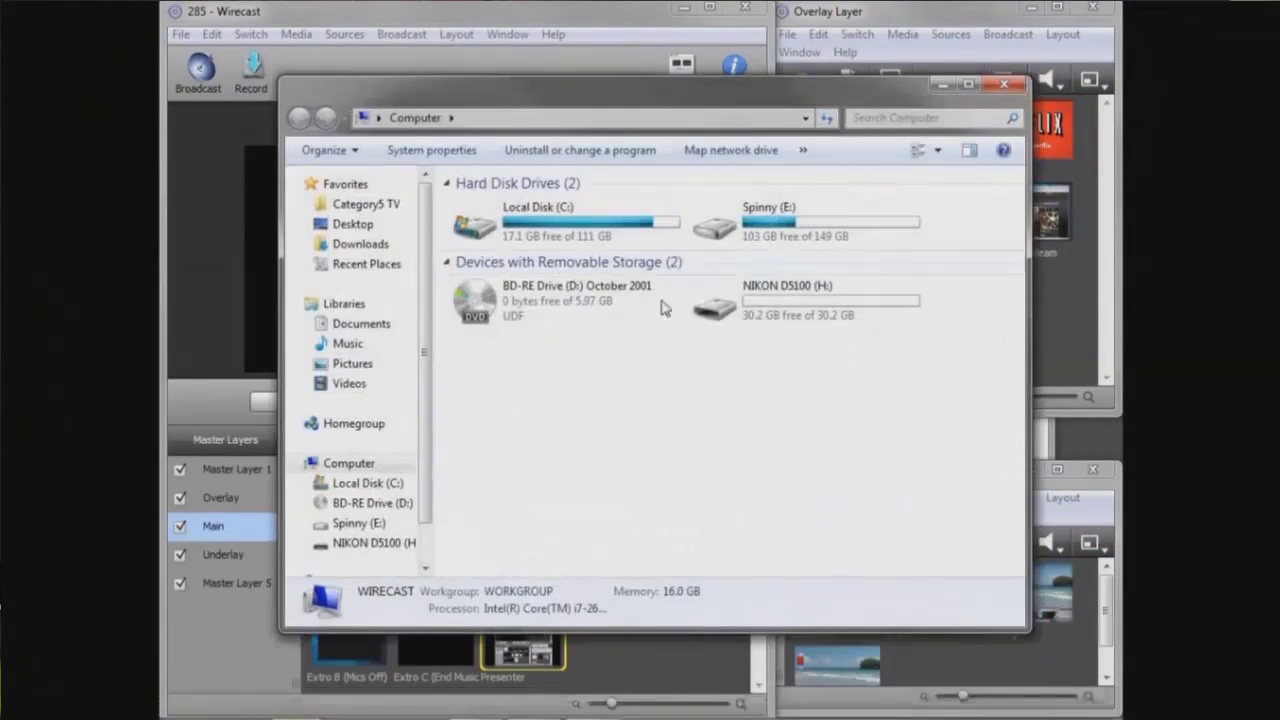
pyautogui.doubleClick(546, 224)
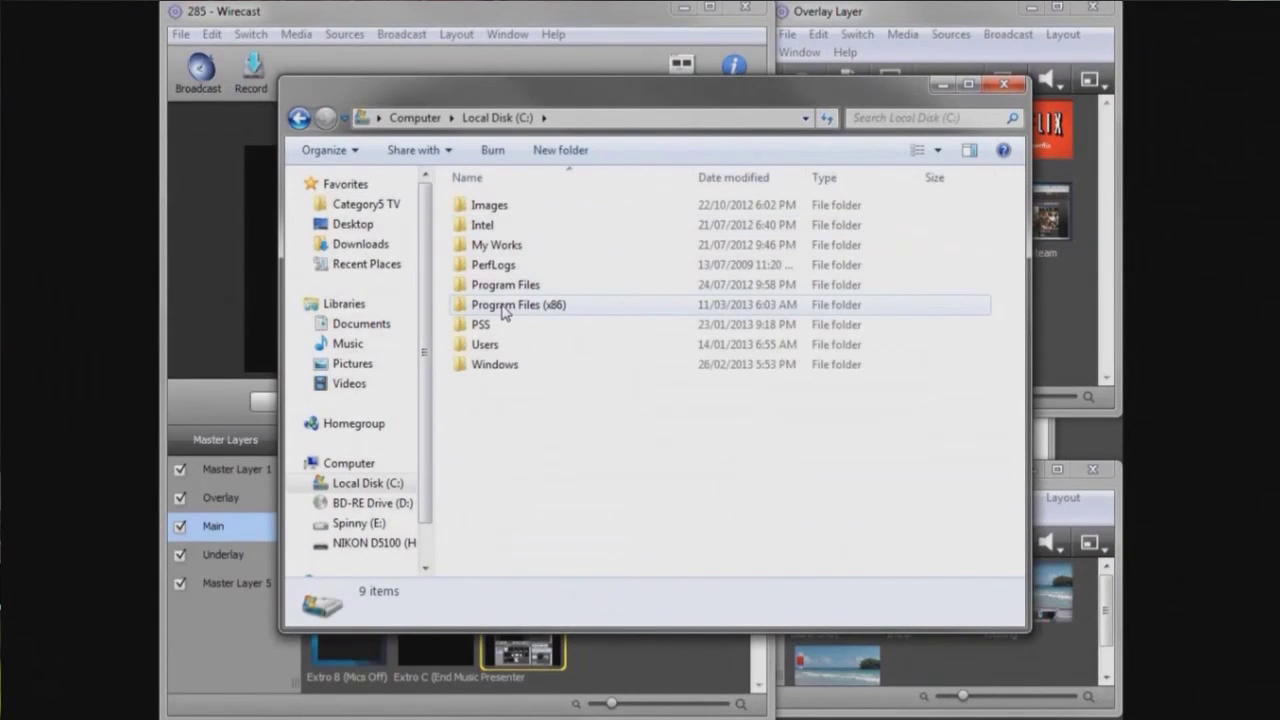
pyautogui.doubleClick(505, 305)
pyautogui.click(503, 346)
pyautogui.scroll(-7, 503, 346)
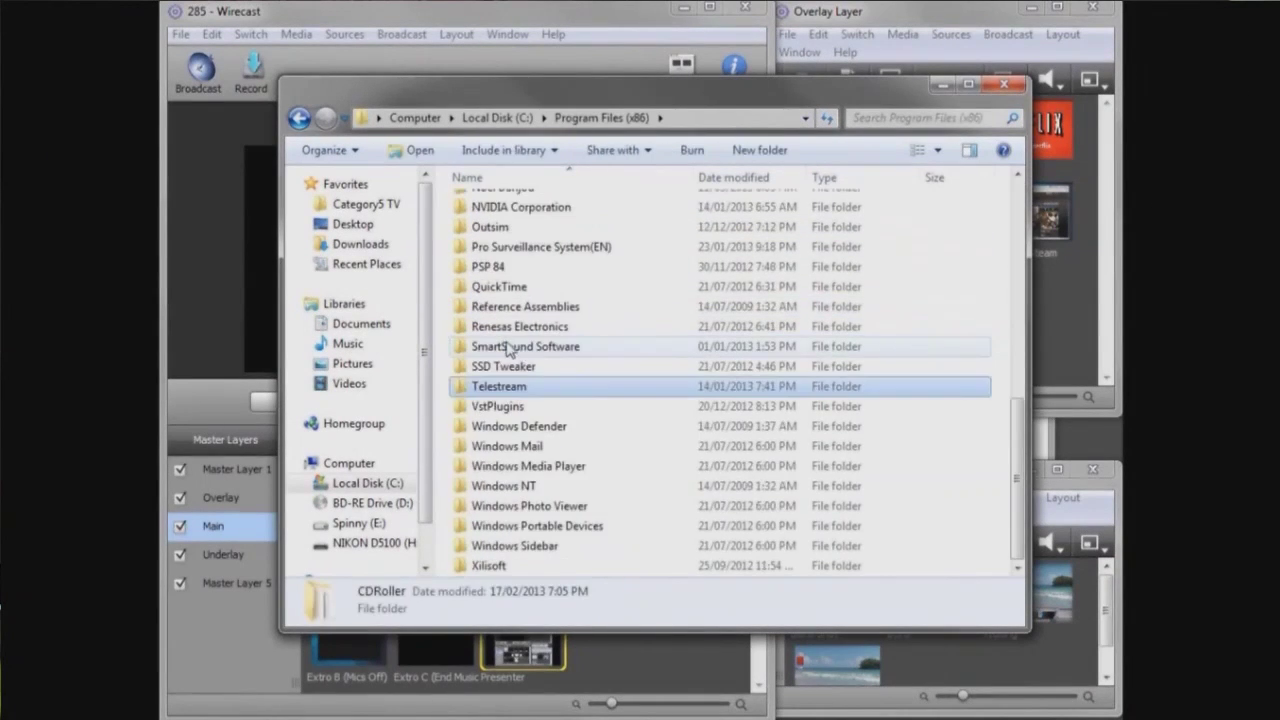
pyautogui.doubleClick(505, 394)
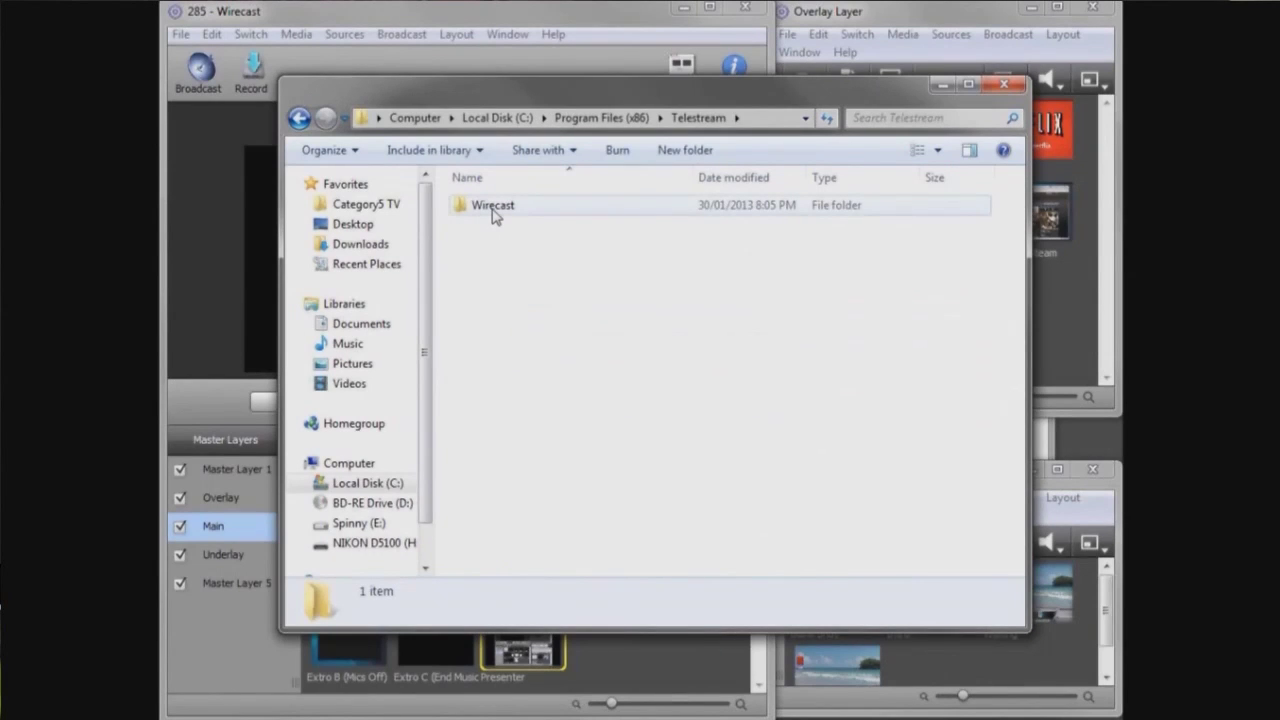
pyautogui.doubleClick(493, 210)
pyautogui.rightClick(526, 329)
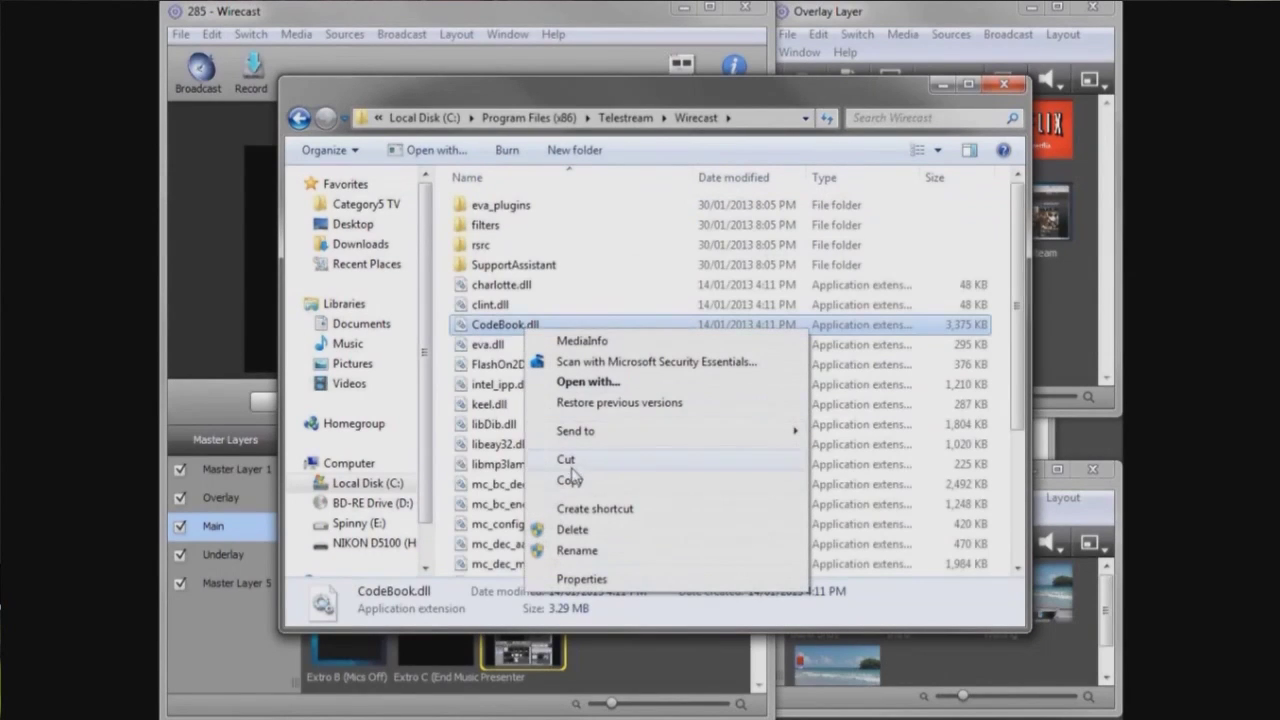
pyautogui.click(574, 482)
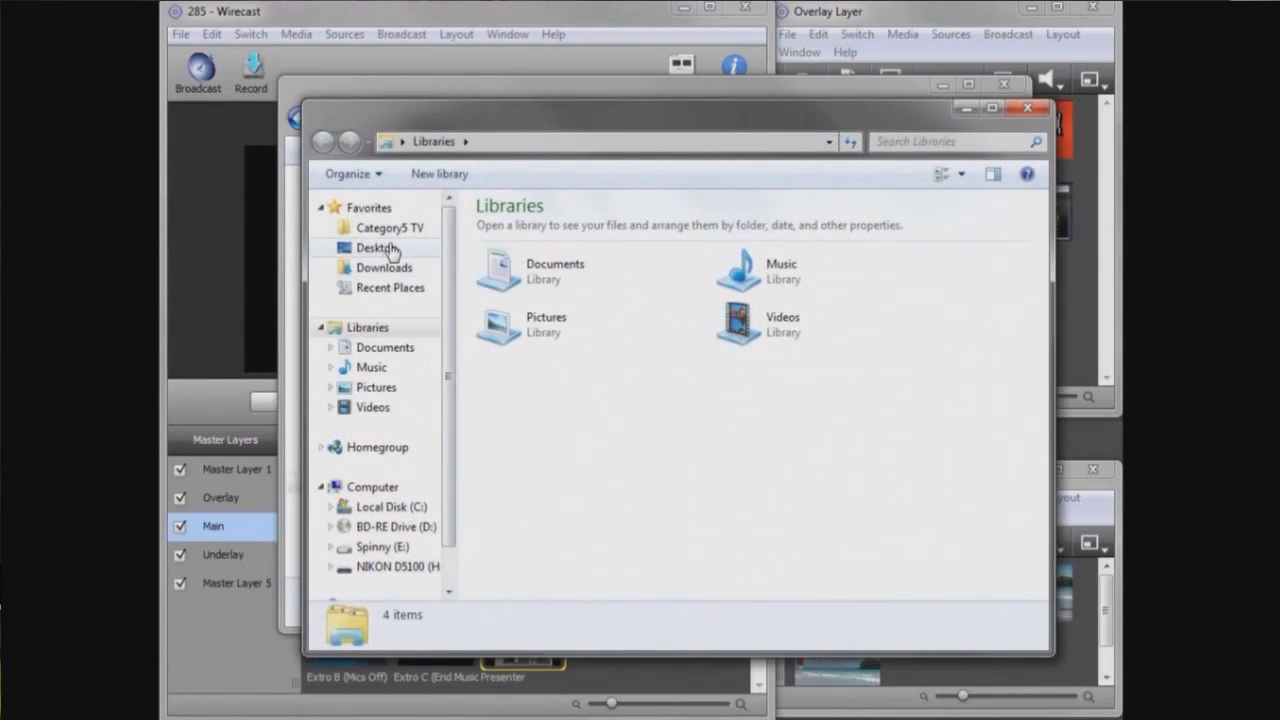
# Step: Create a new folder named Desktop Presenter on the Windows desktop
pyautogui.click(375, 247)
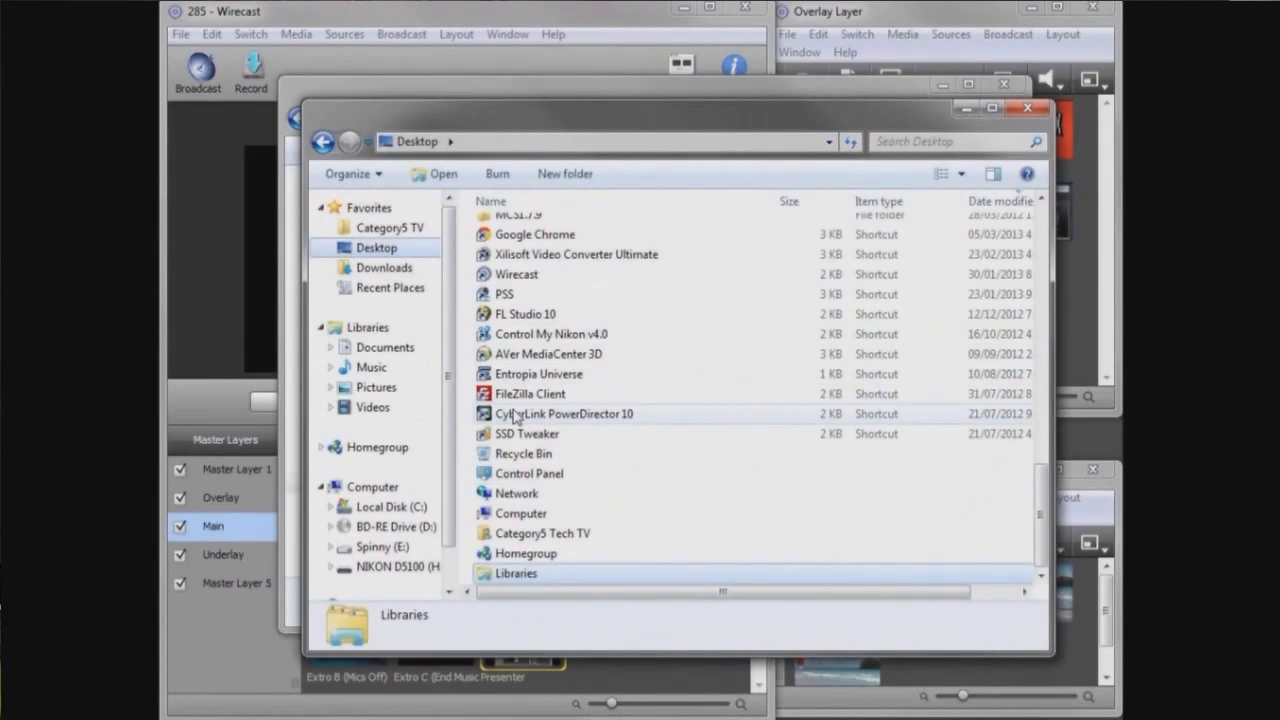
pyautogui.hotkey('ctrl', 'shift', 'n')
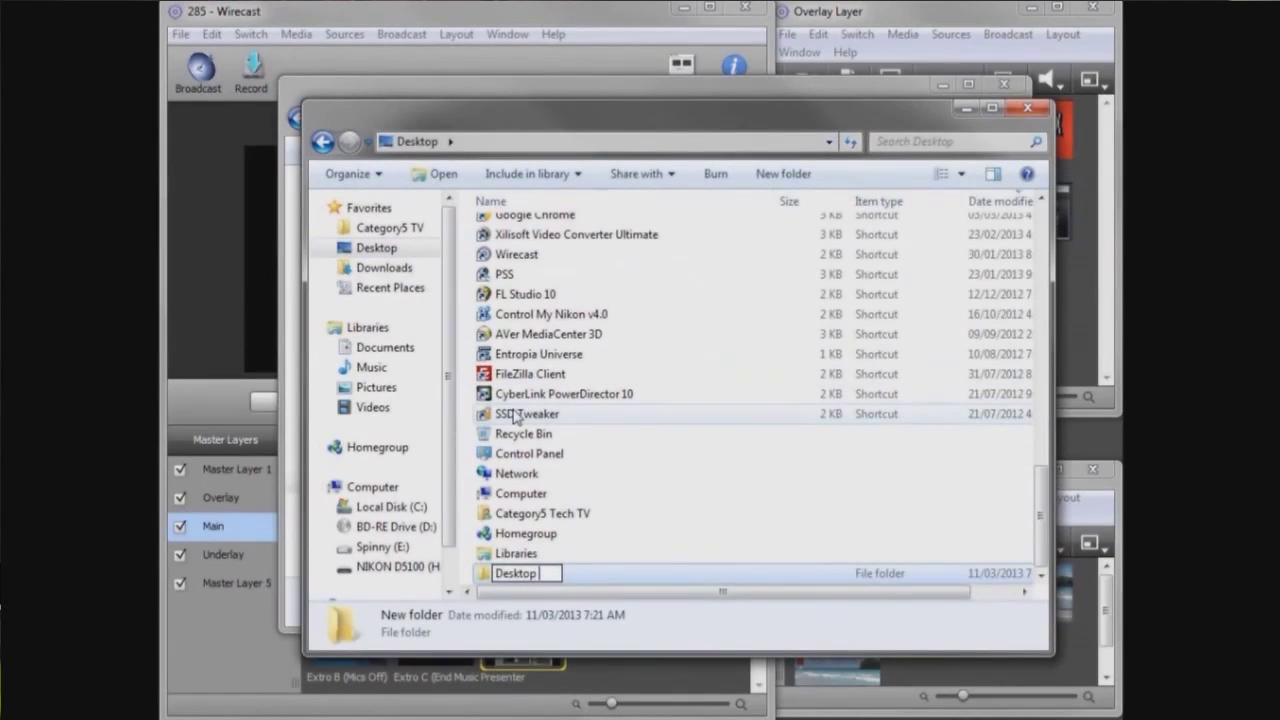
pyautogui.write('Desktop Presenter')
pyautogui.press('Return')
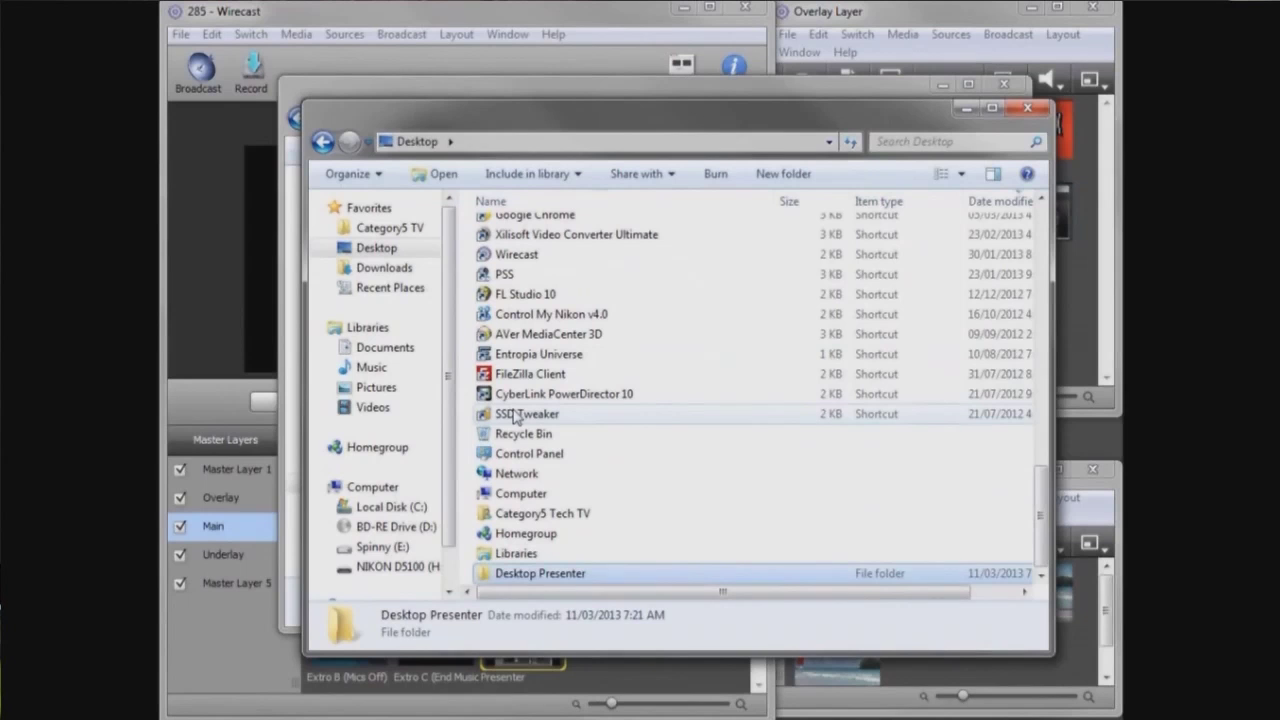
# Step: Paste the copied CodeBook.dll into the Desktop Presenter folder
pyautogui.doubleClick(532, 576)
pyautogui.rightClick(556, 330)
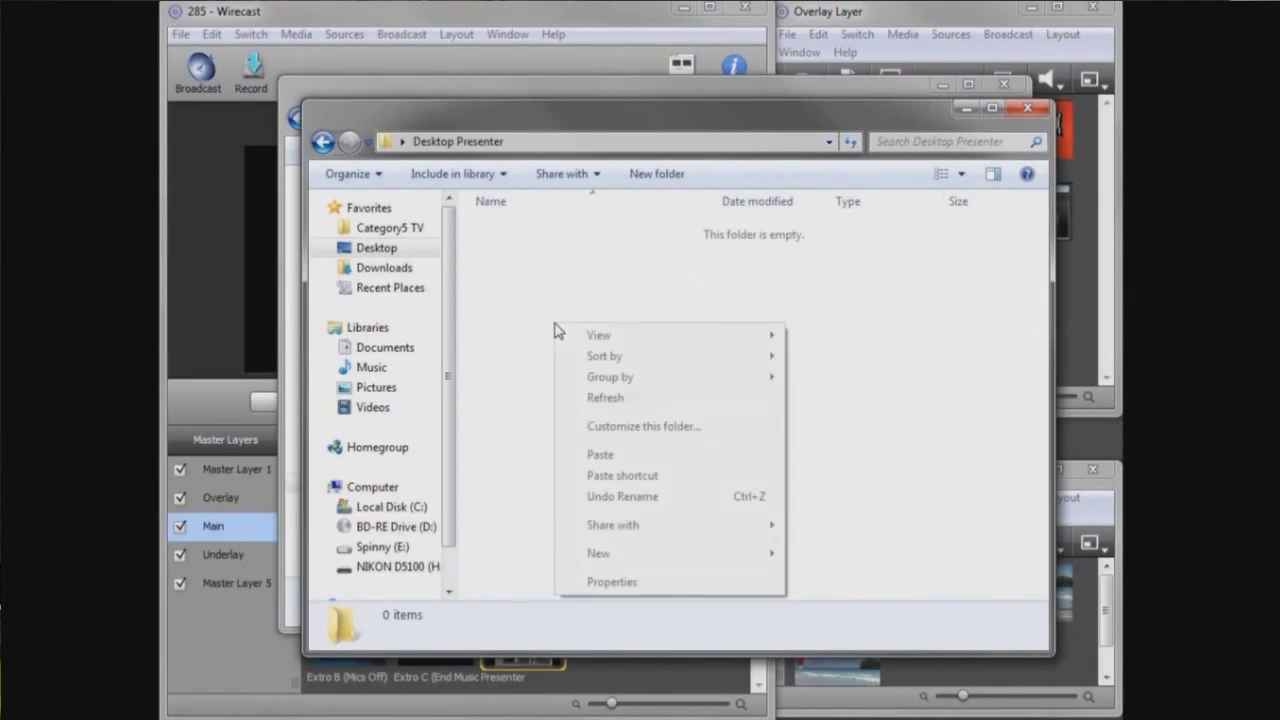
pyautogui.click(603, 454)
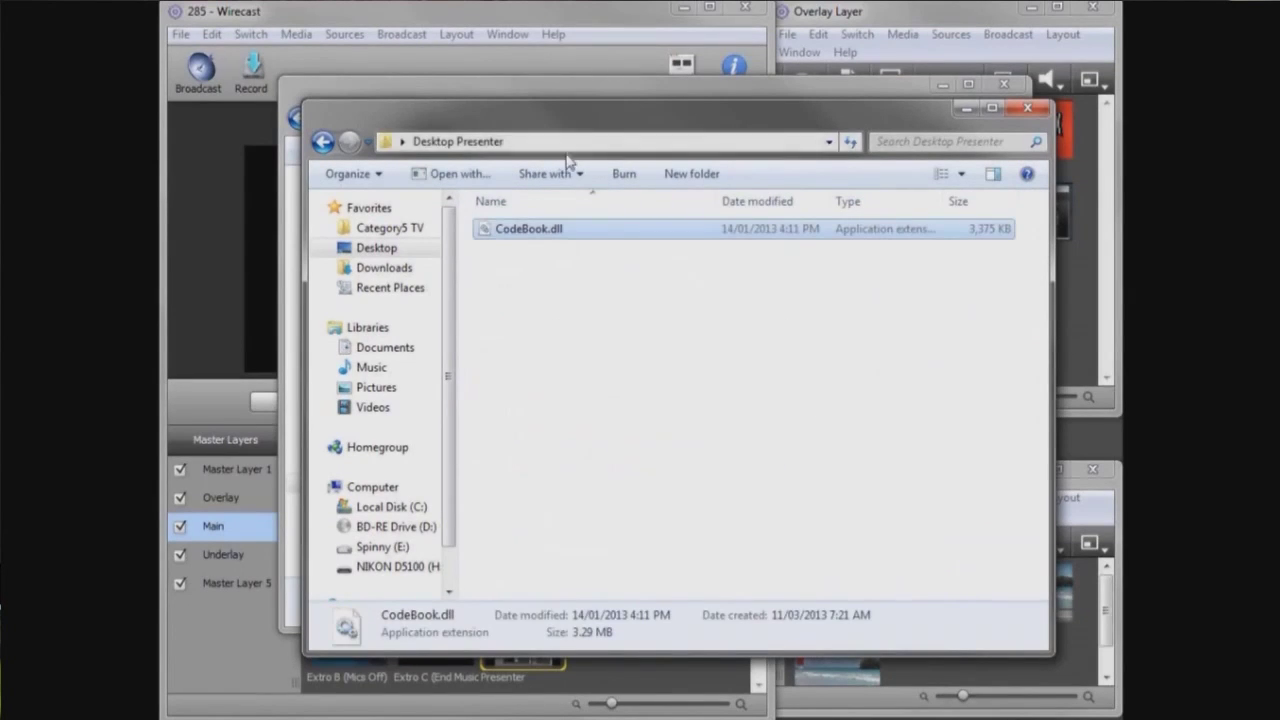
# Step: Copy the Desktop Presenter application and DesktopPresenterHook.dll together from Wirecast's rsrc folder
pyautogui.click(567, 95)
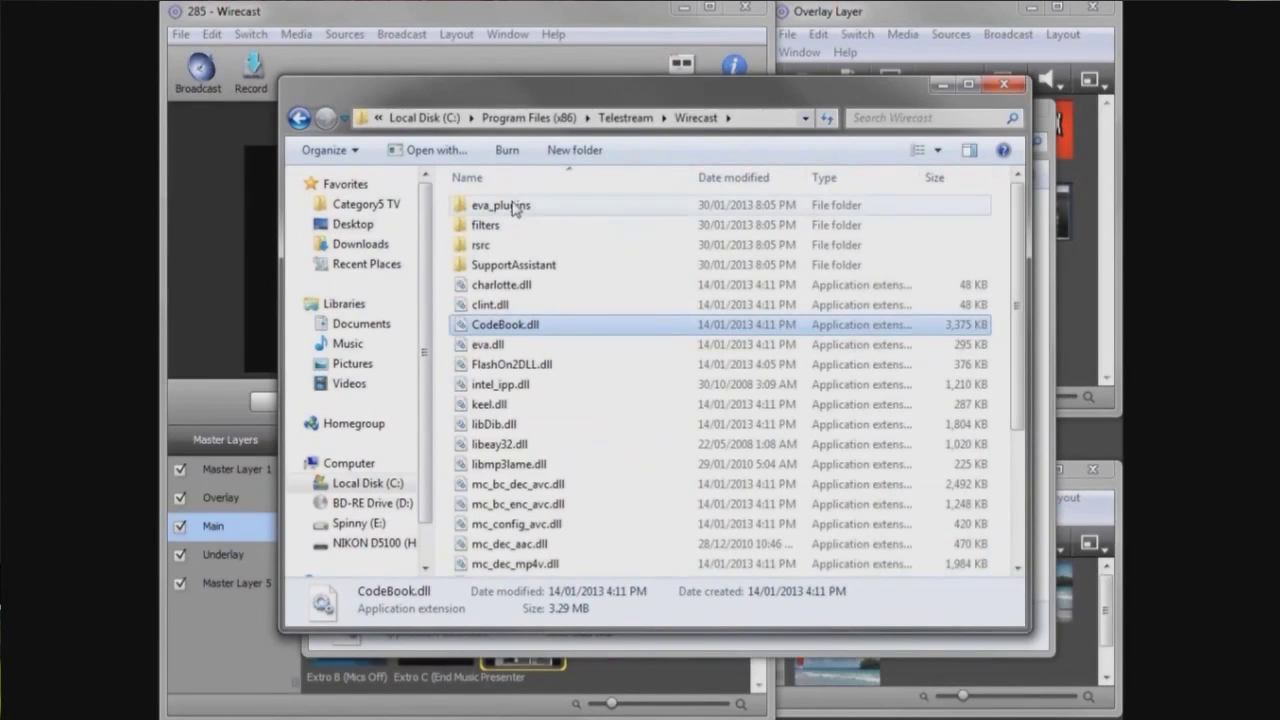
pyautogui.click(478, 248)
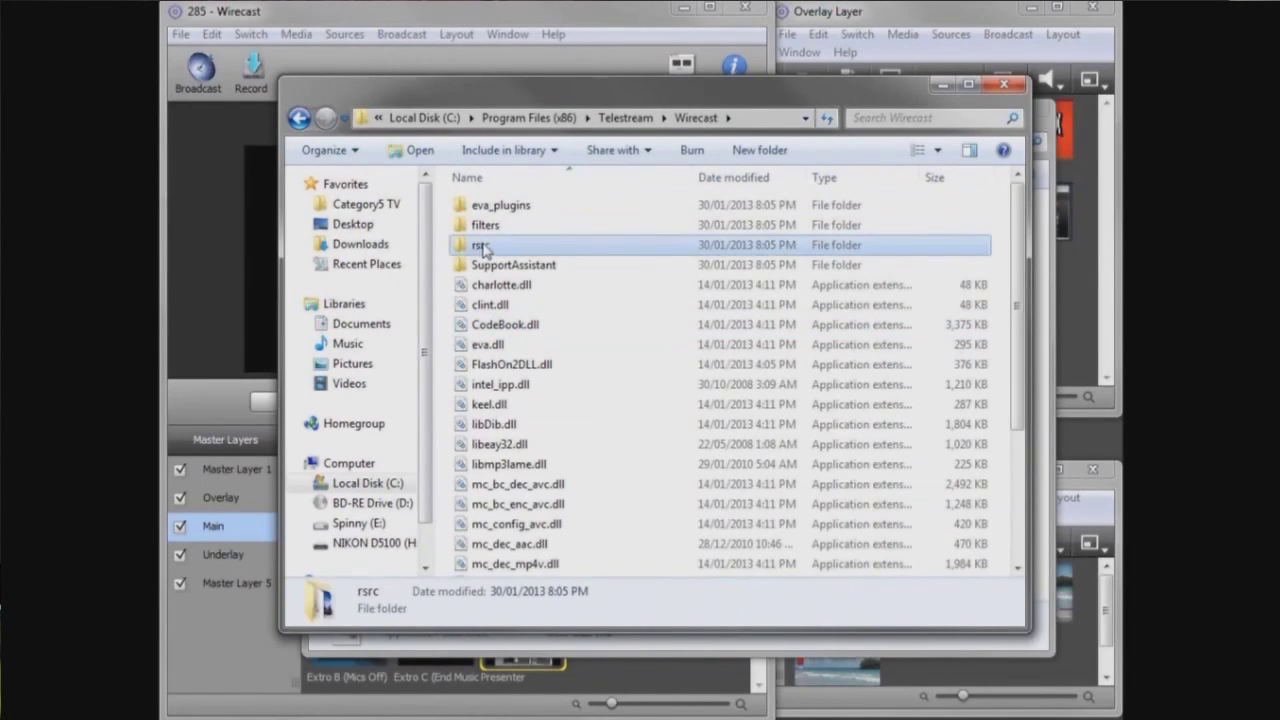
pyautogui.doubleClick(481, 248)
pyautogui.press('d')
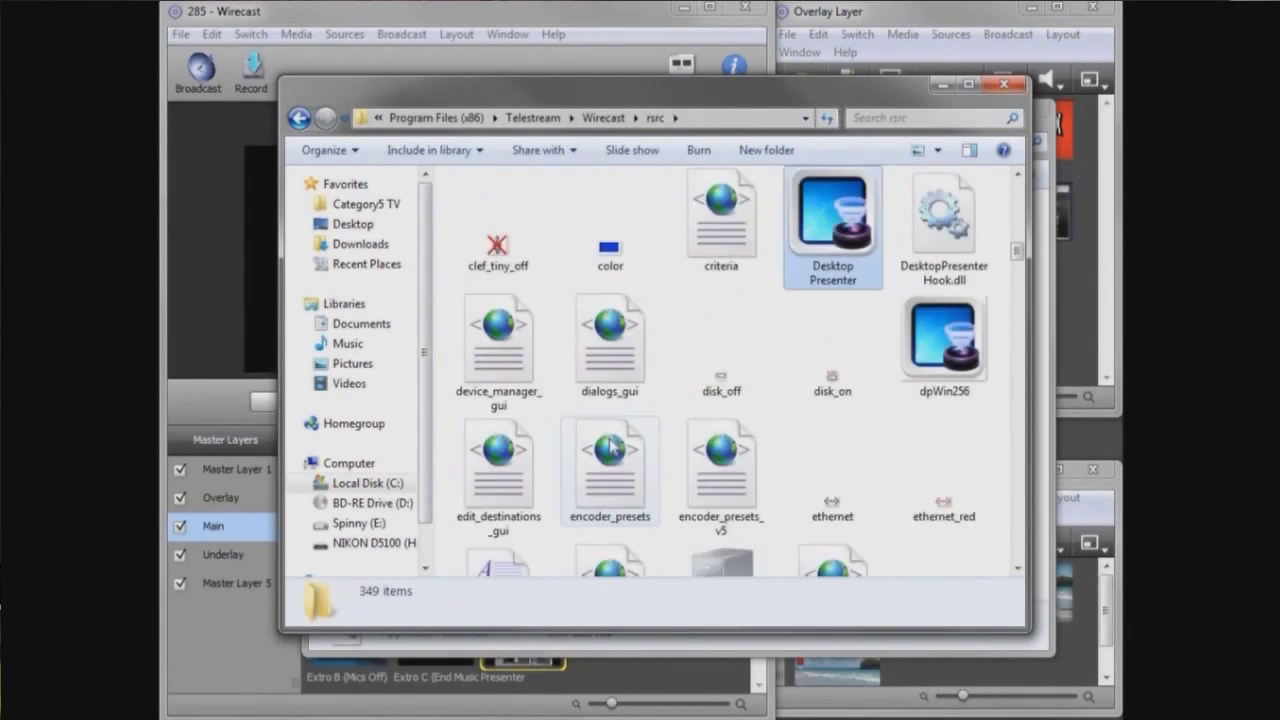
pyautogui.scroll(-1, 795, 465)
pyautogui.scroll(3, 760, 485)
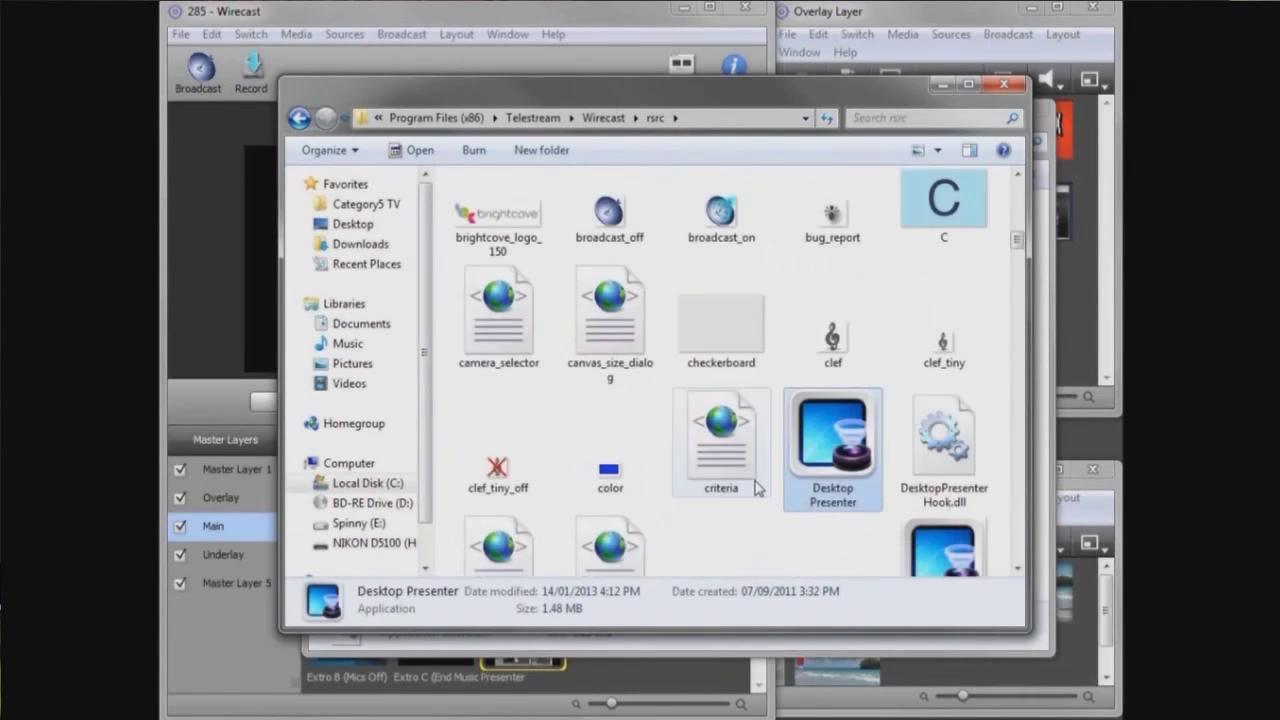
pyautogui.keyDown('ctrl'); pyautogui.click(940, 452); pyautogui.keyUp('ctrl')
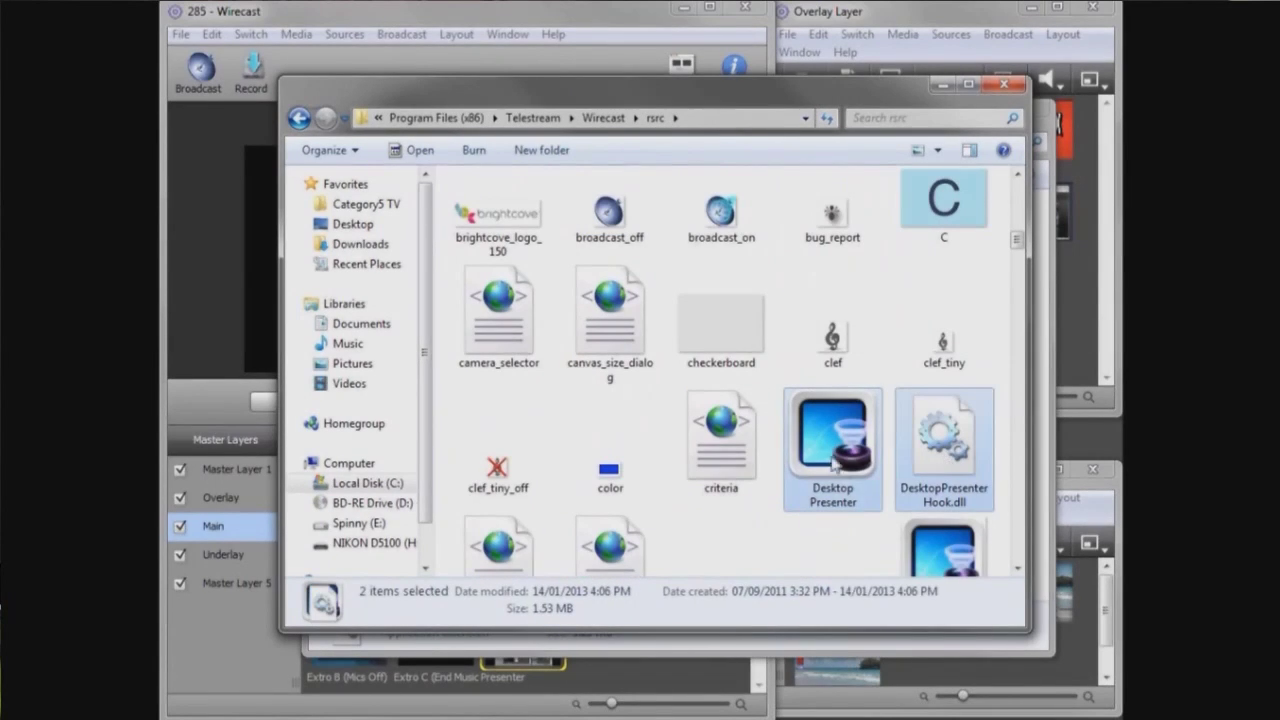
pyautogui.rightClick(951, 455)
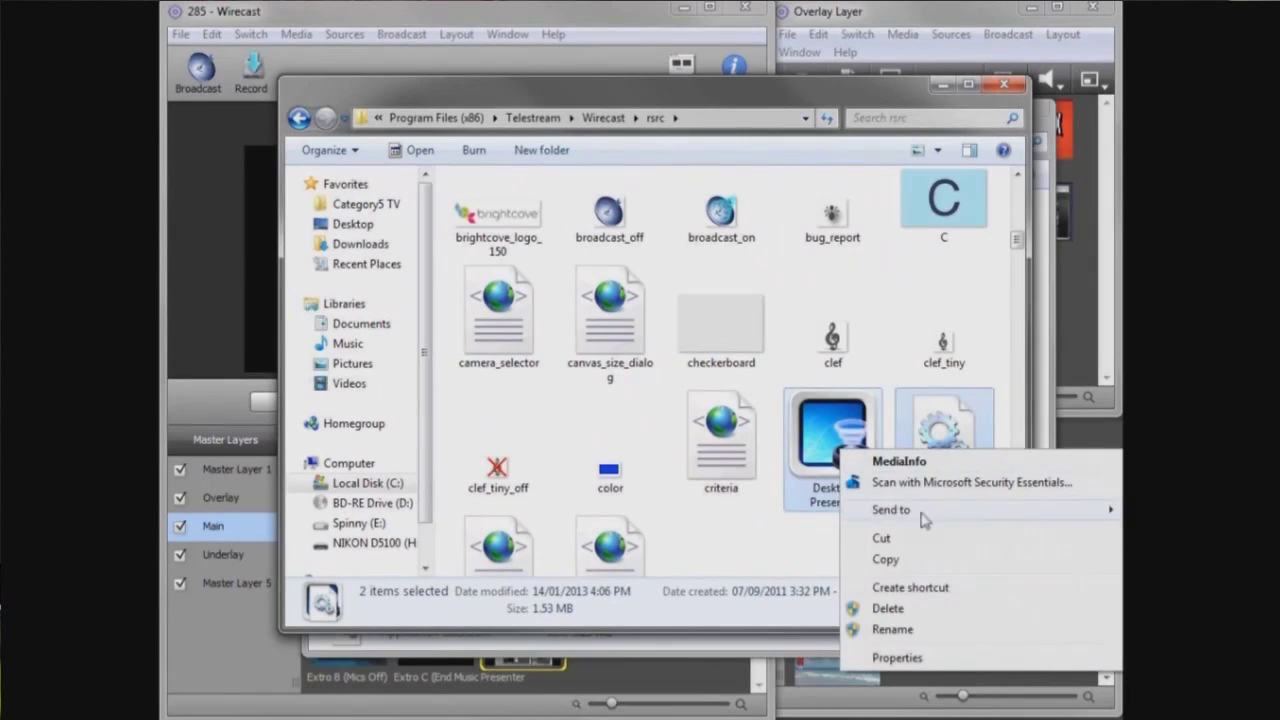
pyautogui.click(886, 559)
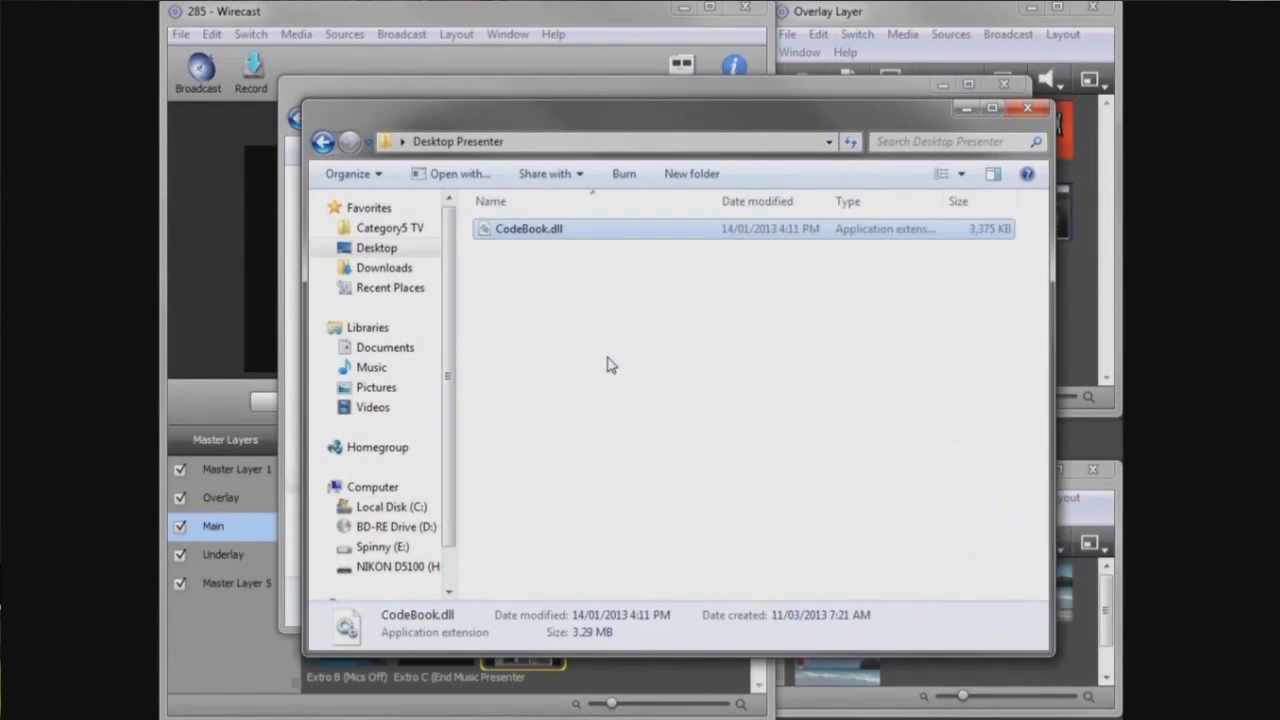
# Step: Paste the copied application and hook DLL into the Desktop Presenter folder beside CodeBook.dll
pyautogui.rightClick(577, 331)
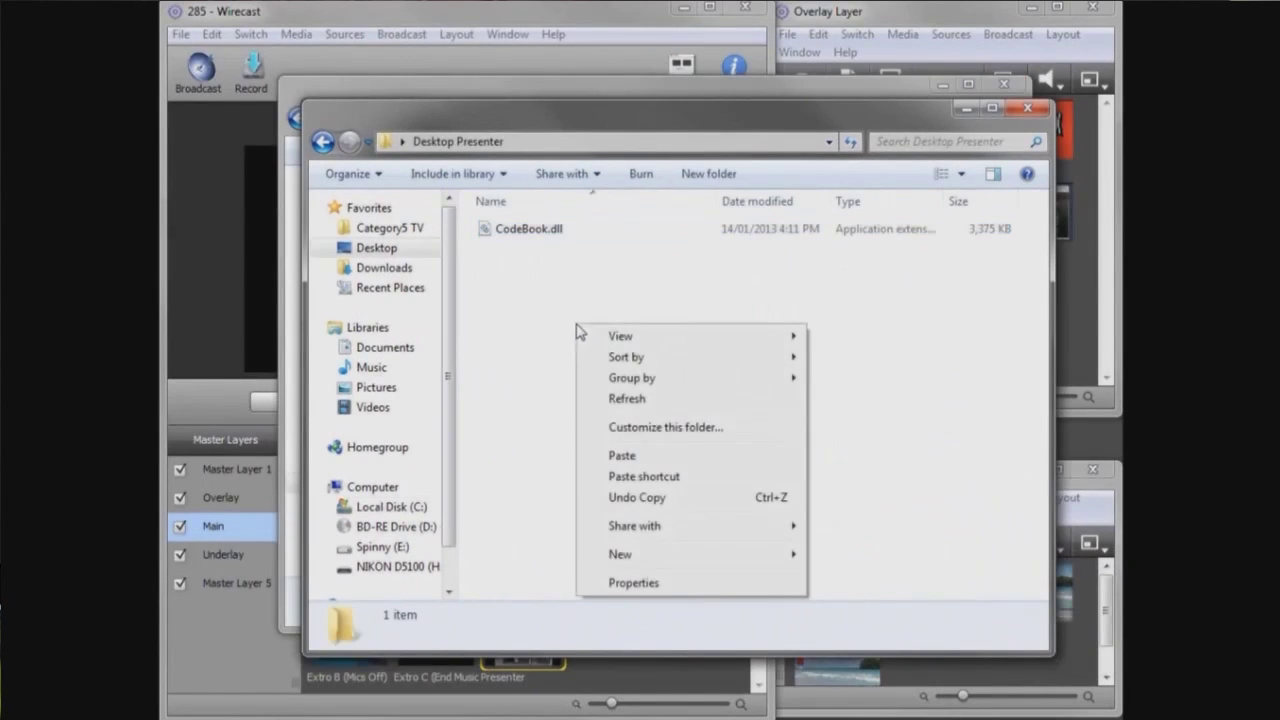
pyautogui.click(628, 455)
pyautogui.click(629, 457)
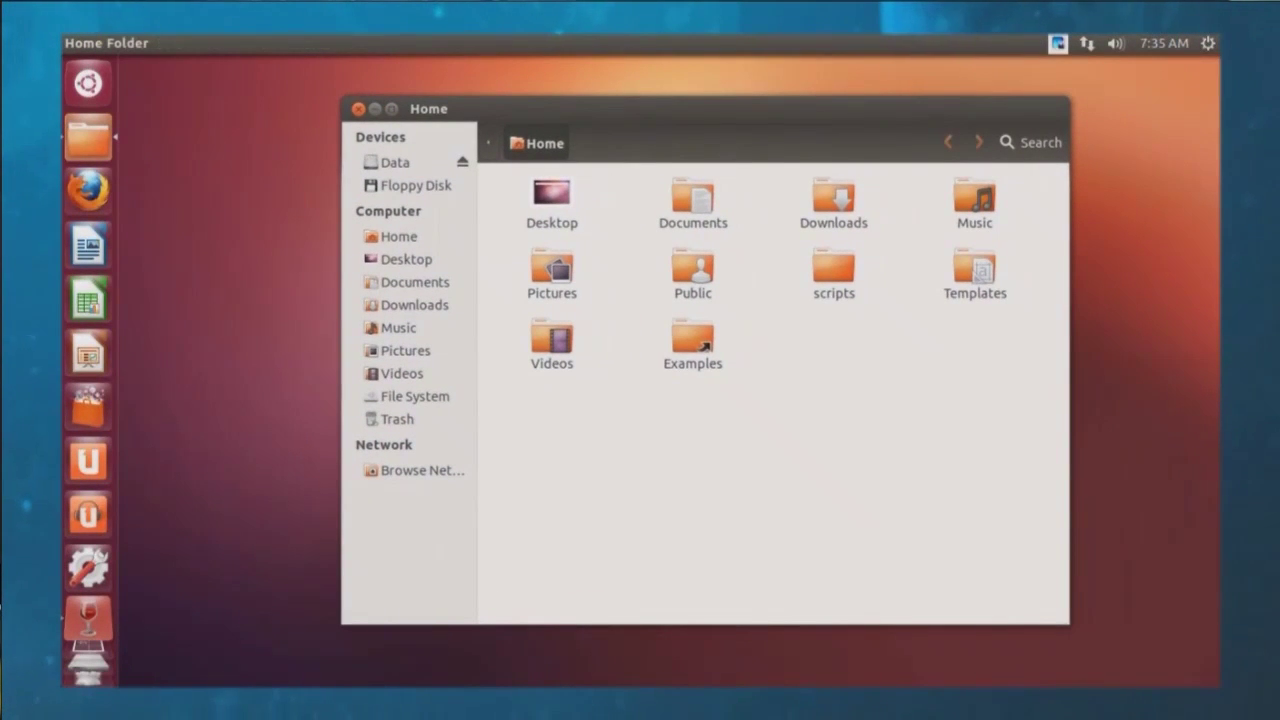
# Step: Open the network share smb://10.0.0.5/tmp in the Ubuntu file manager
pyautogui.hotkey('ctrl', 'l')
pyautogui.write('smb://10.0.0.5/')
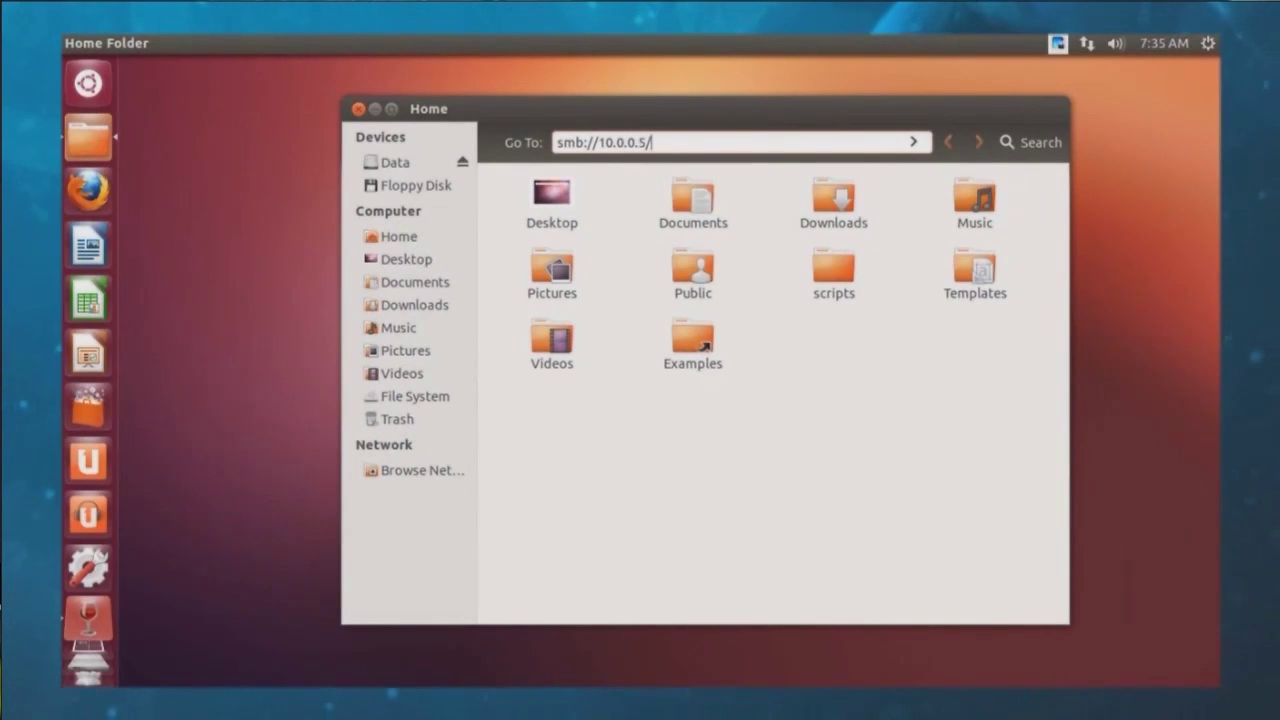
pyautogui.write('tmp')
pyautogui.press('Return')
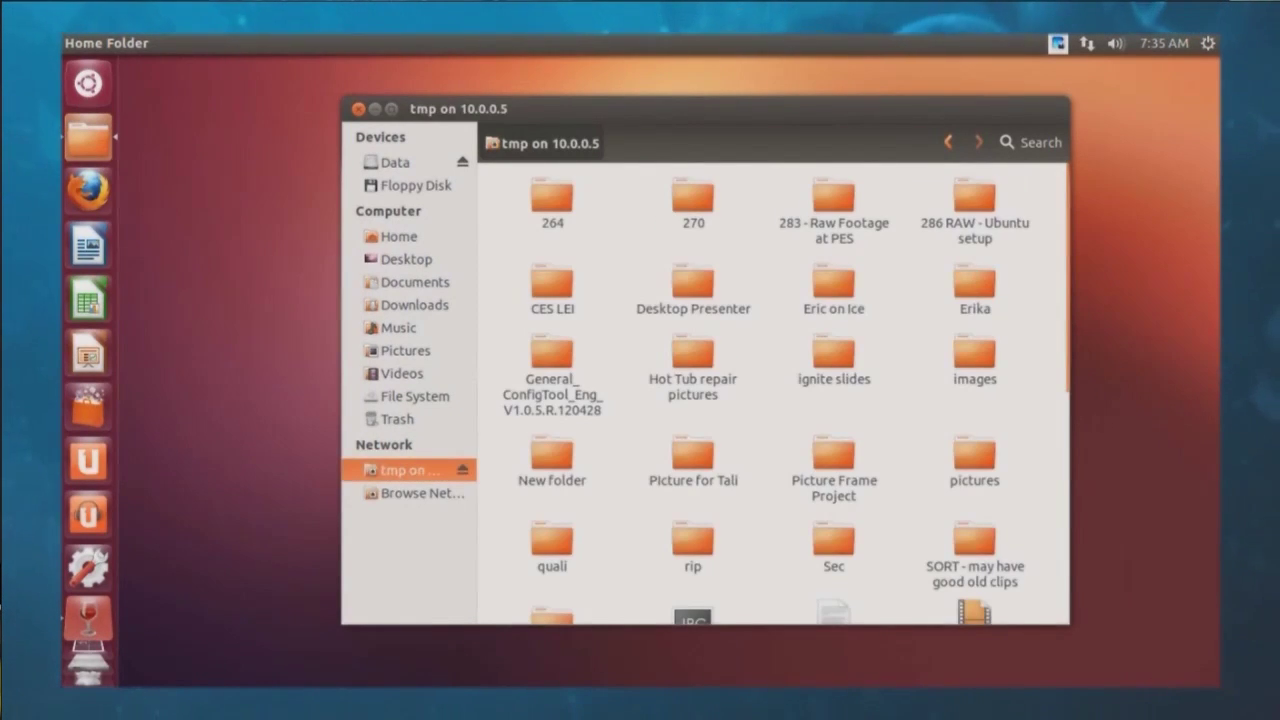
# Step: Move the Desktop Presenter folder from the tmp network share into the Home folder
pyautogui.rightClick(703, 282)
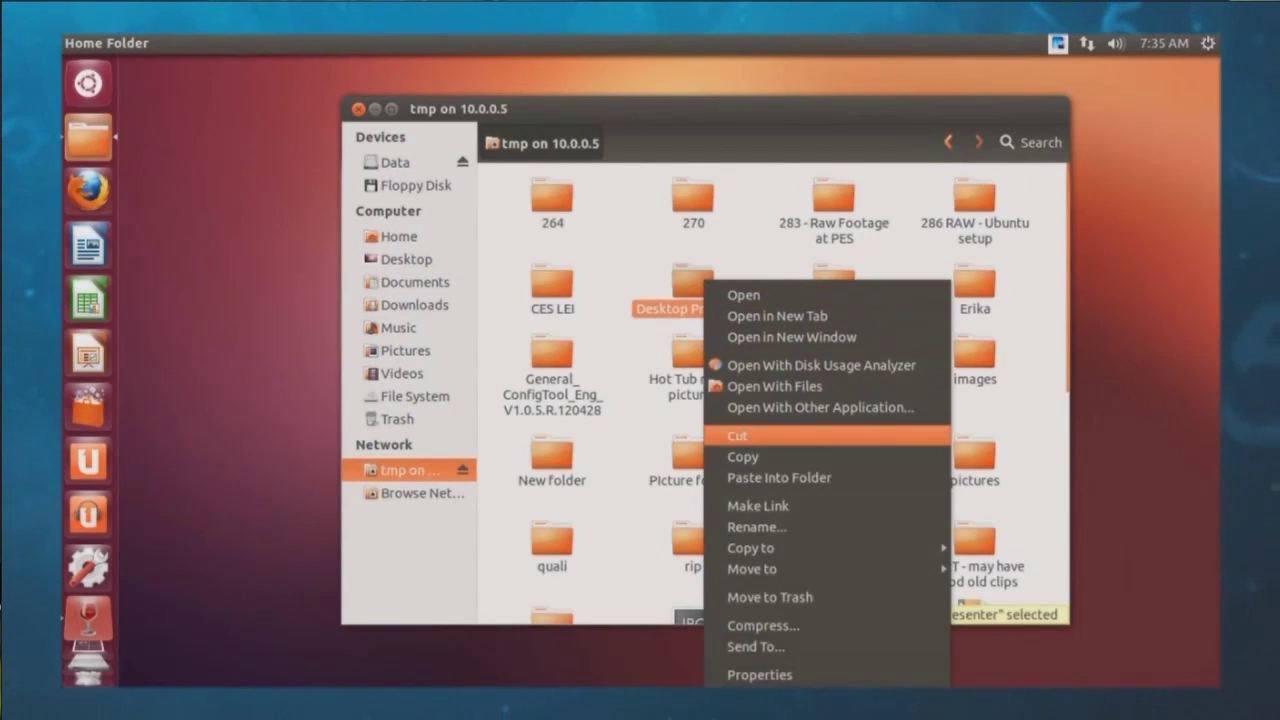
pyautogui.click(720, 434)
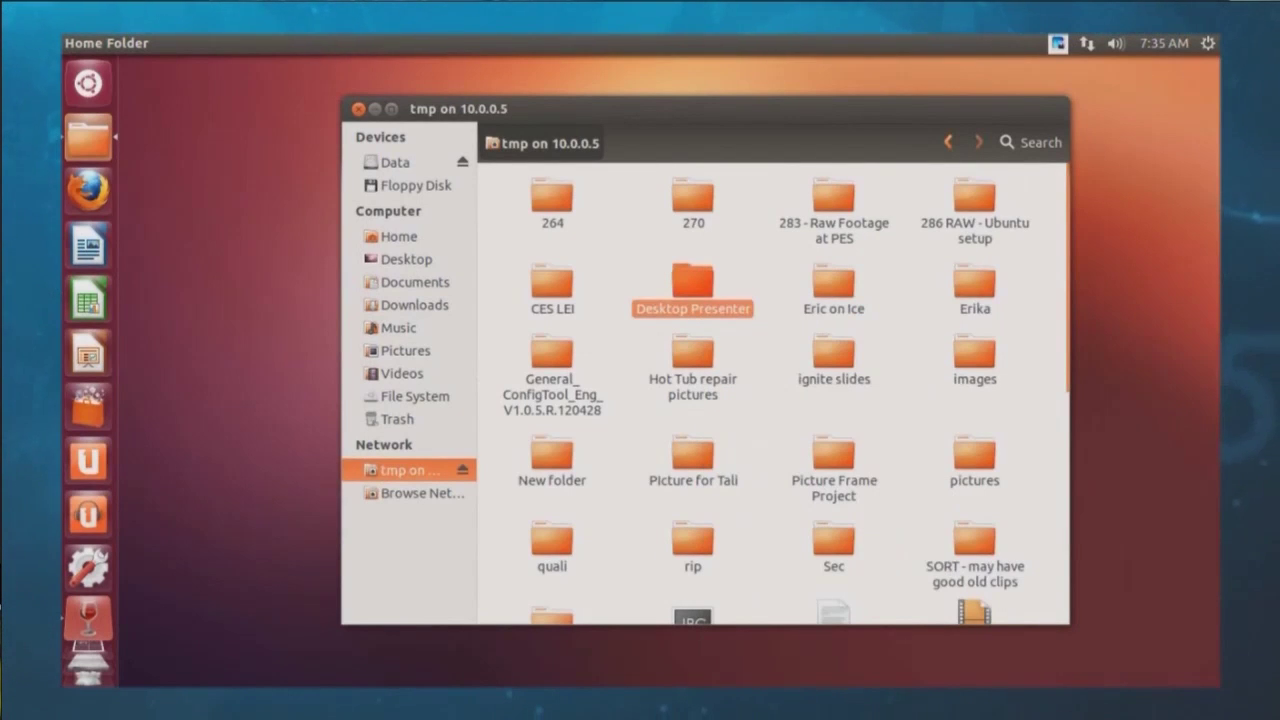
pyautogui.click(398, 236)
pyautogui.rightClick(838, 371)
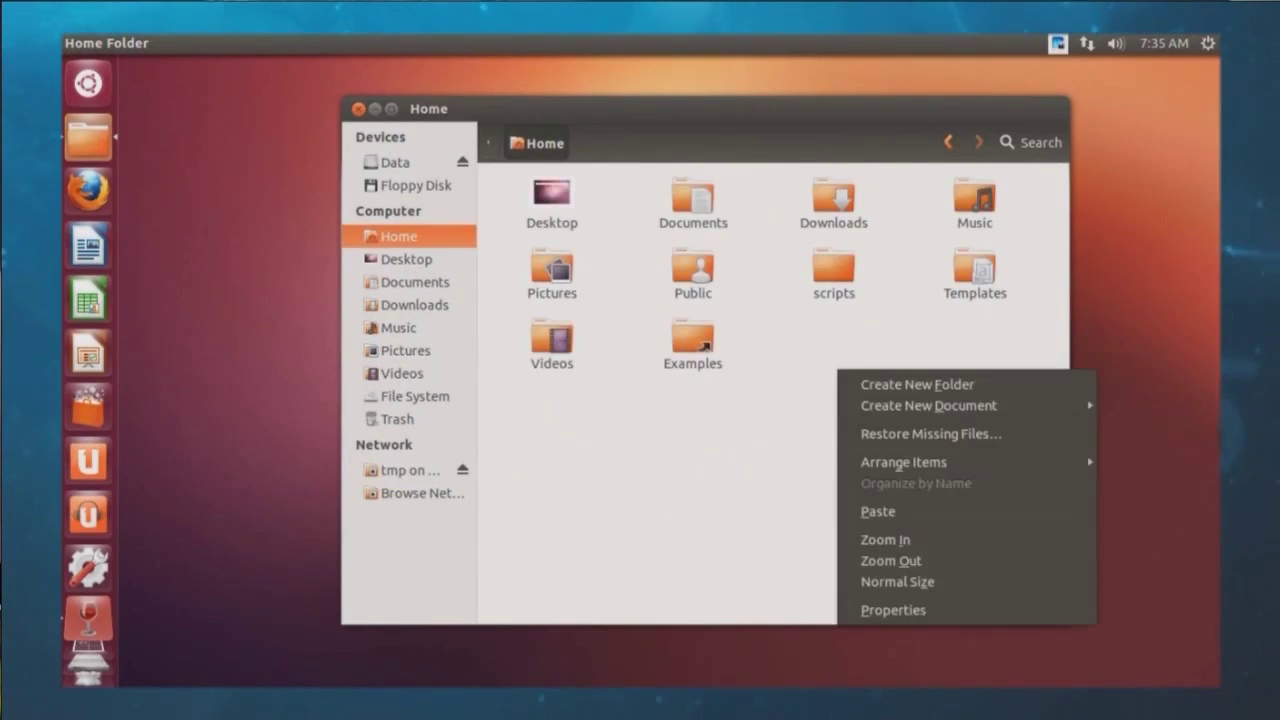
pyautogui.click(878, 511)
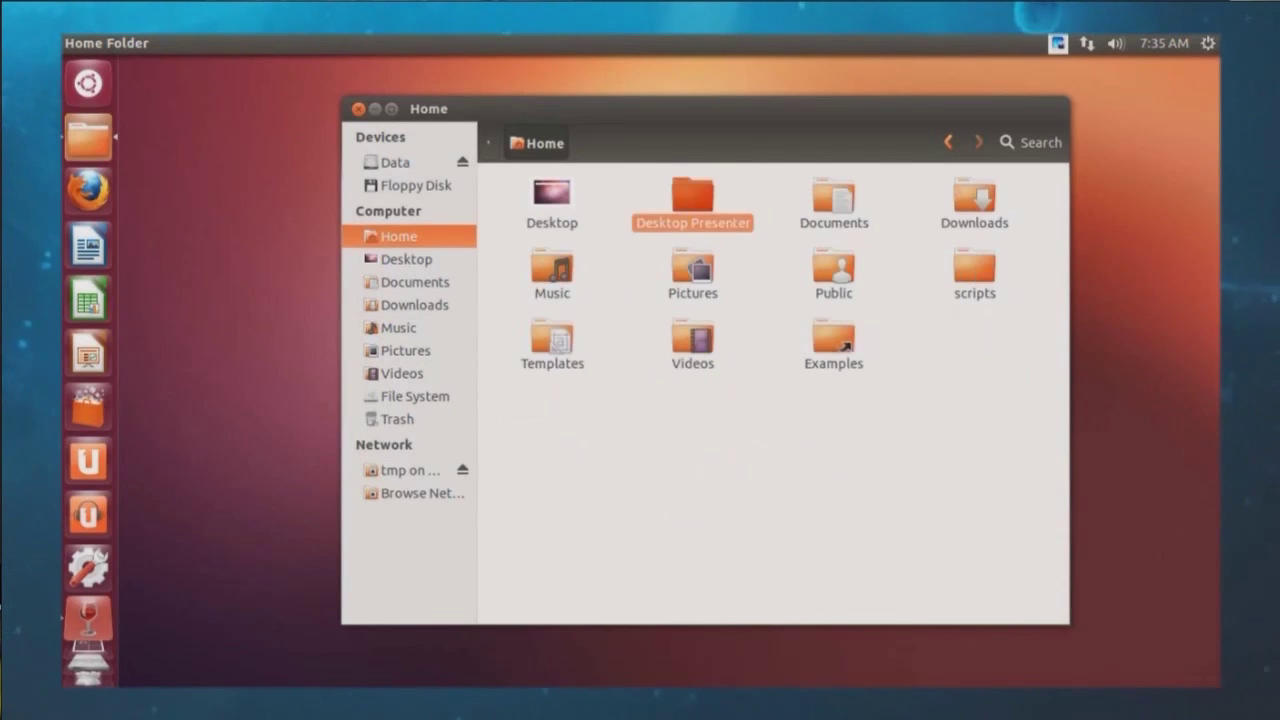
pyautogui.press('Return')
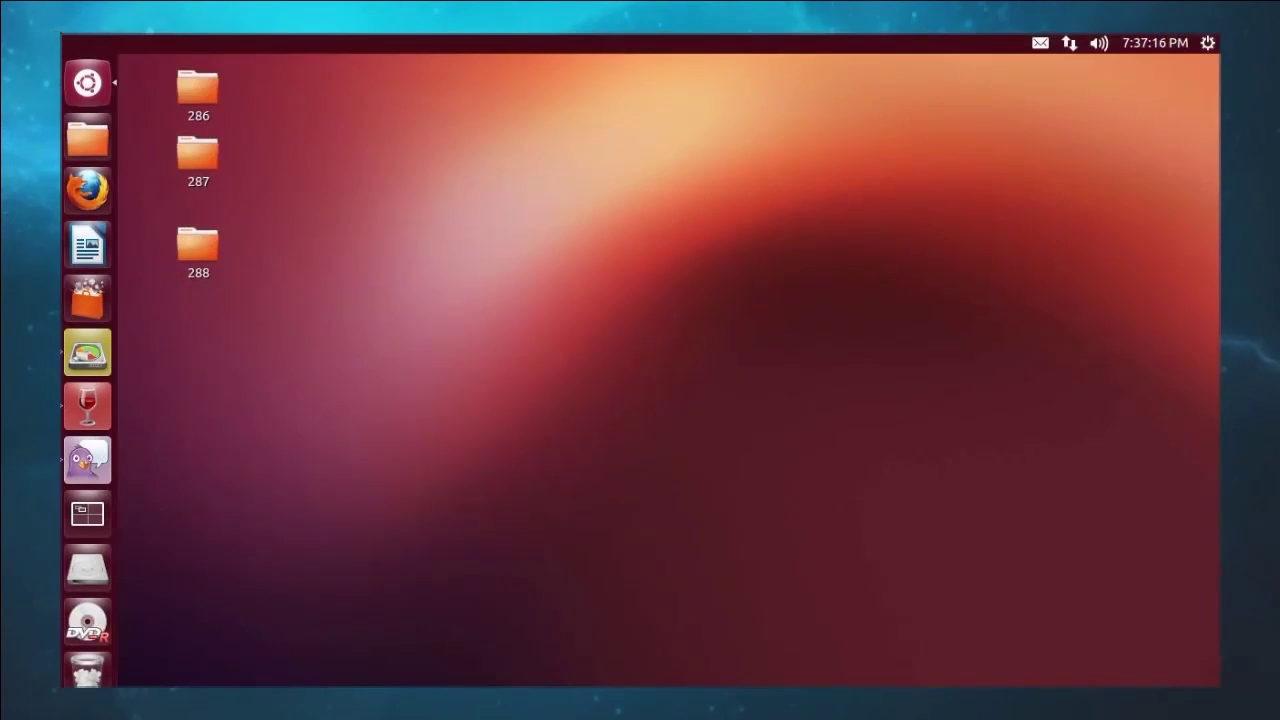
# Step: Open a terminal, run sudo apt-get install wine and submit the account password
pyautogui.press('super')
pyautogui.press('Return')
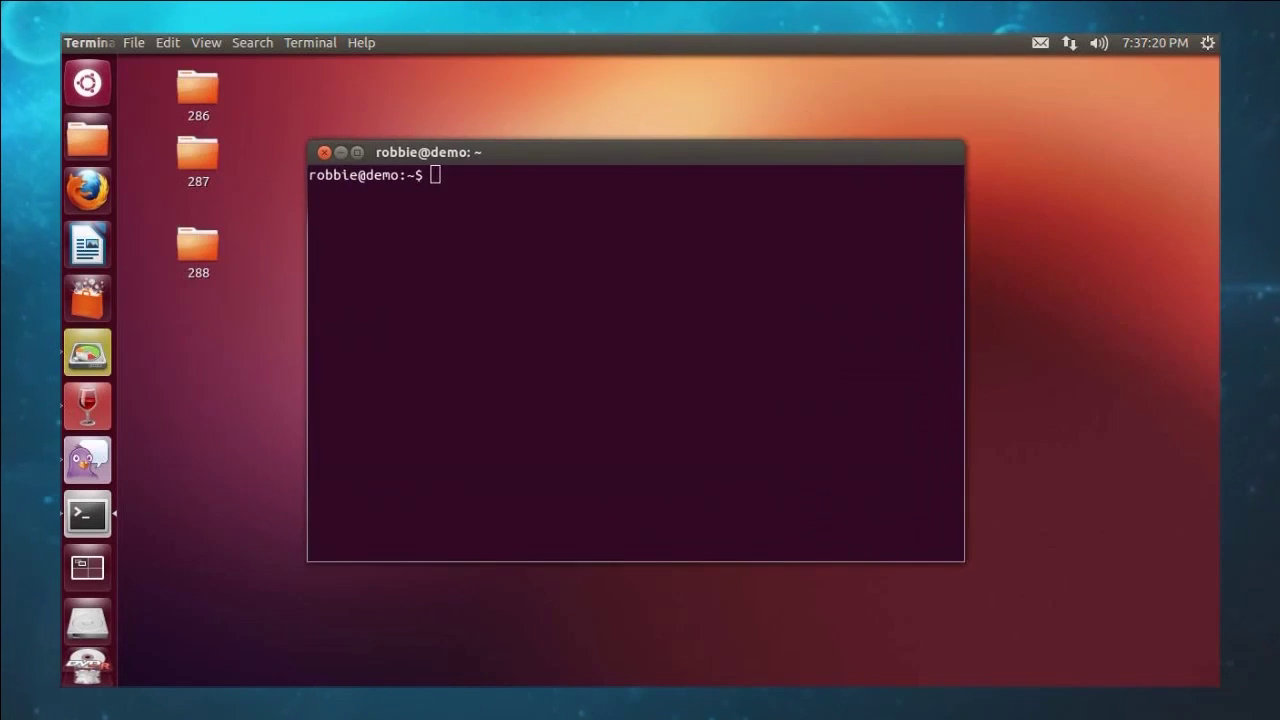
pyautogui.write('sudo ')
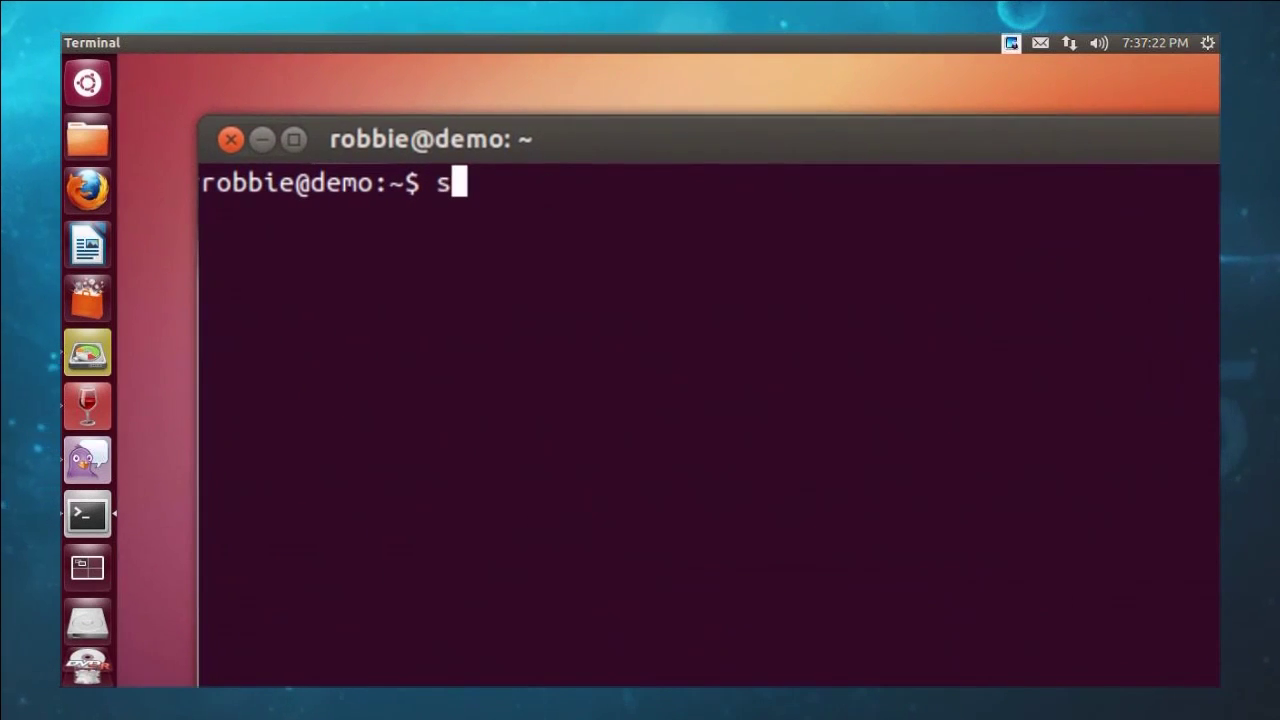
pyautogui.write('apt-get in')
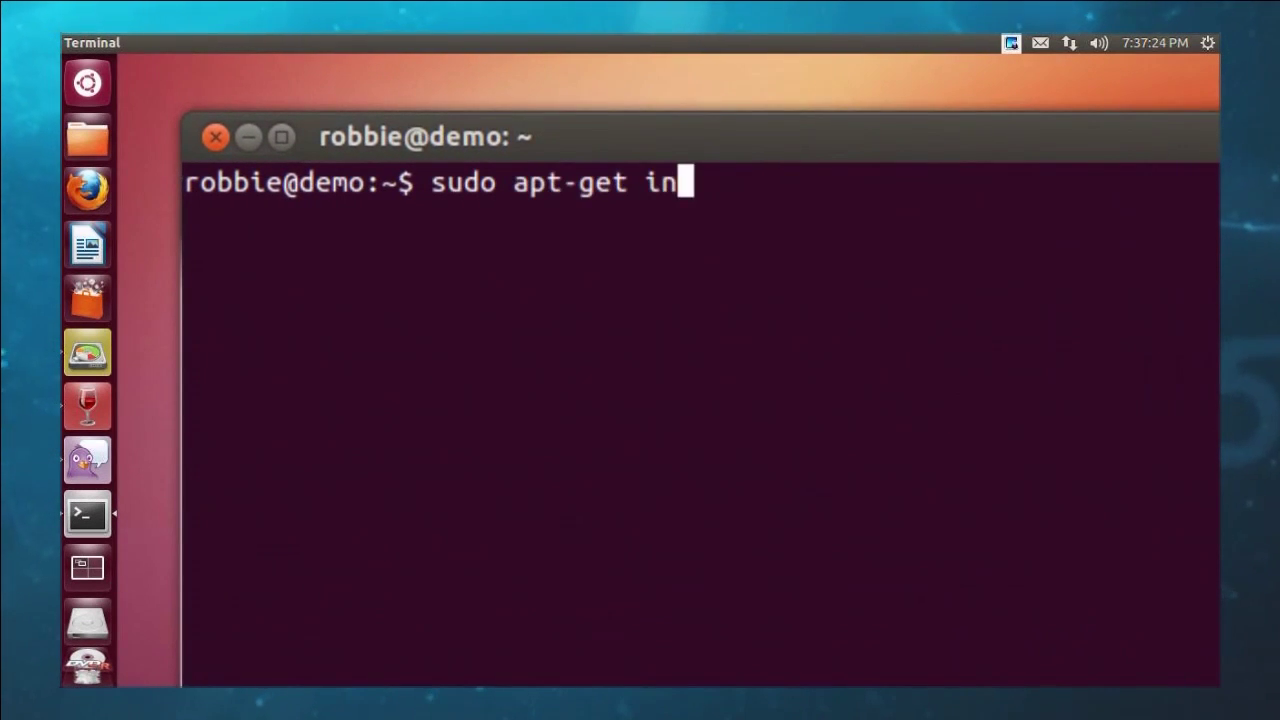
pyautogui.write('stall wine')
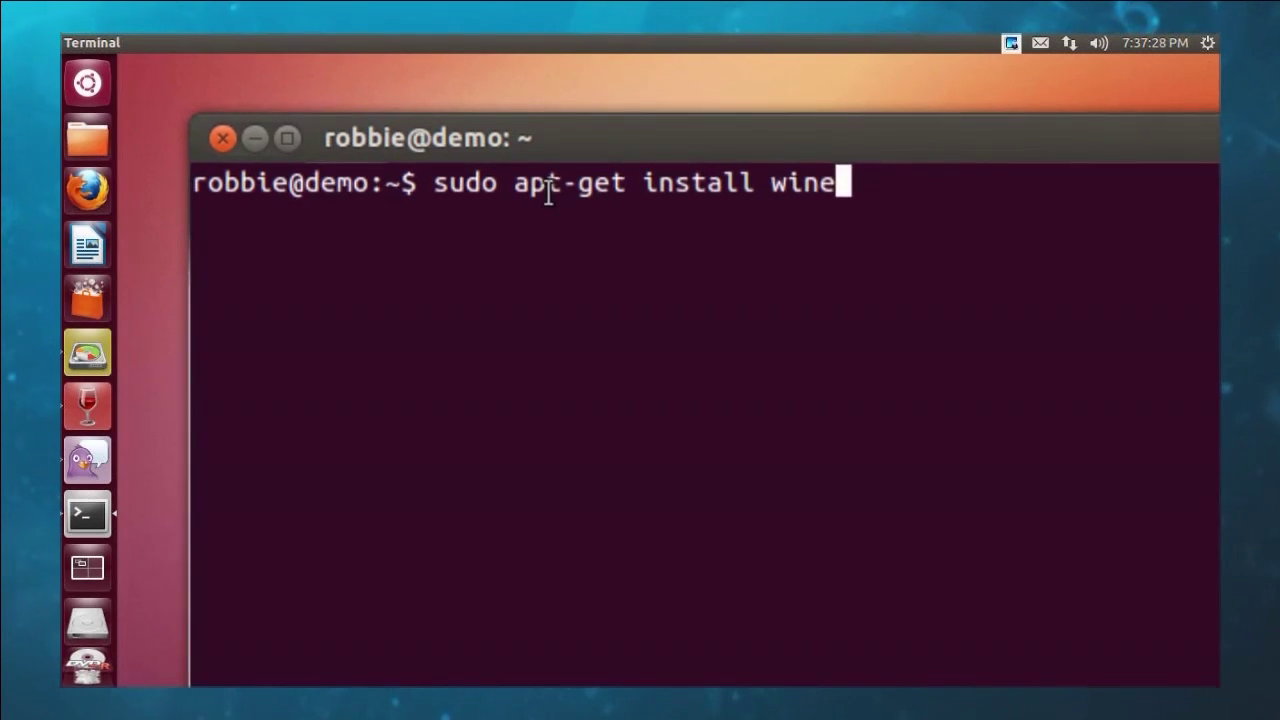
pyautogui.press('super')
pyautogui.press('Return')
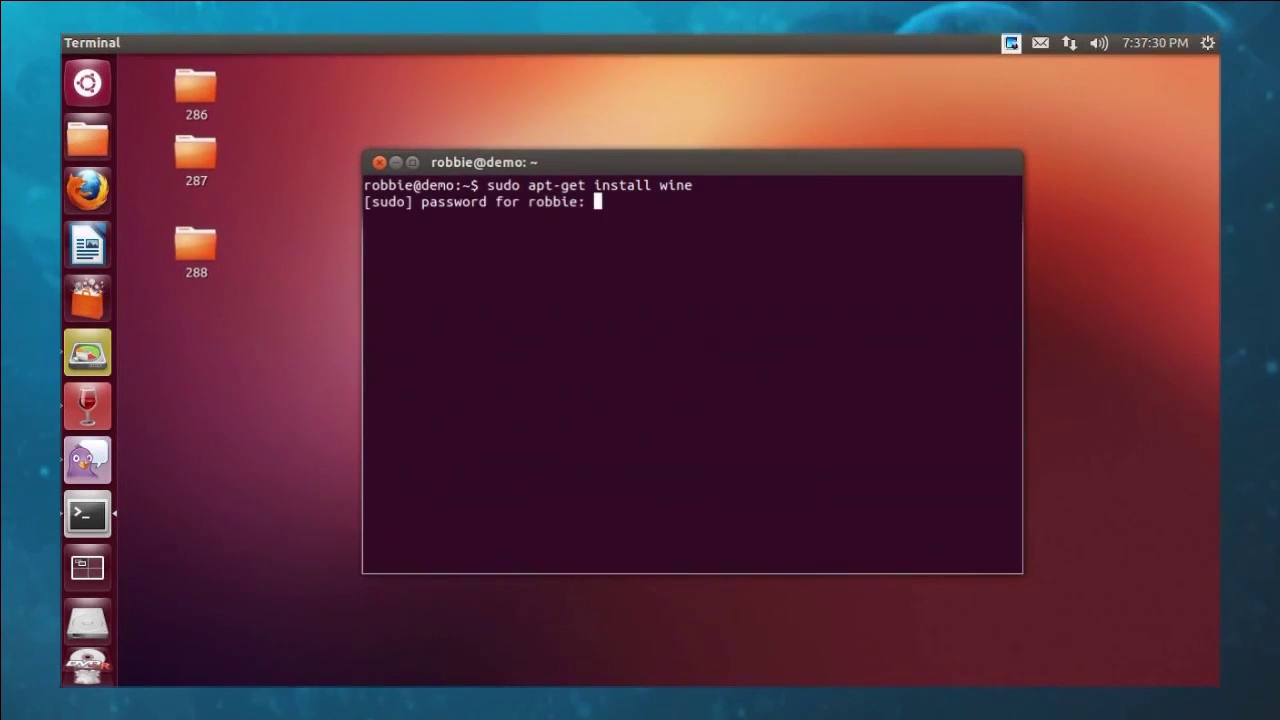
pyautogui.press('Return')
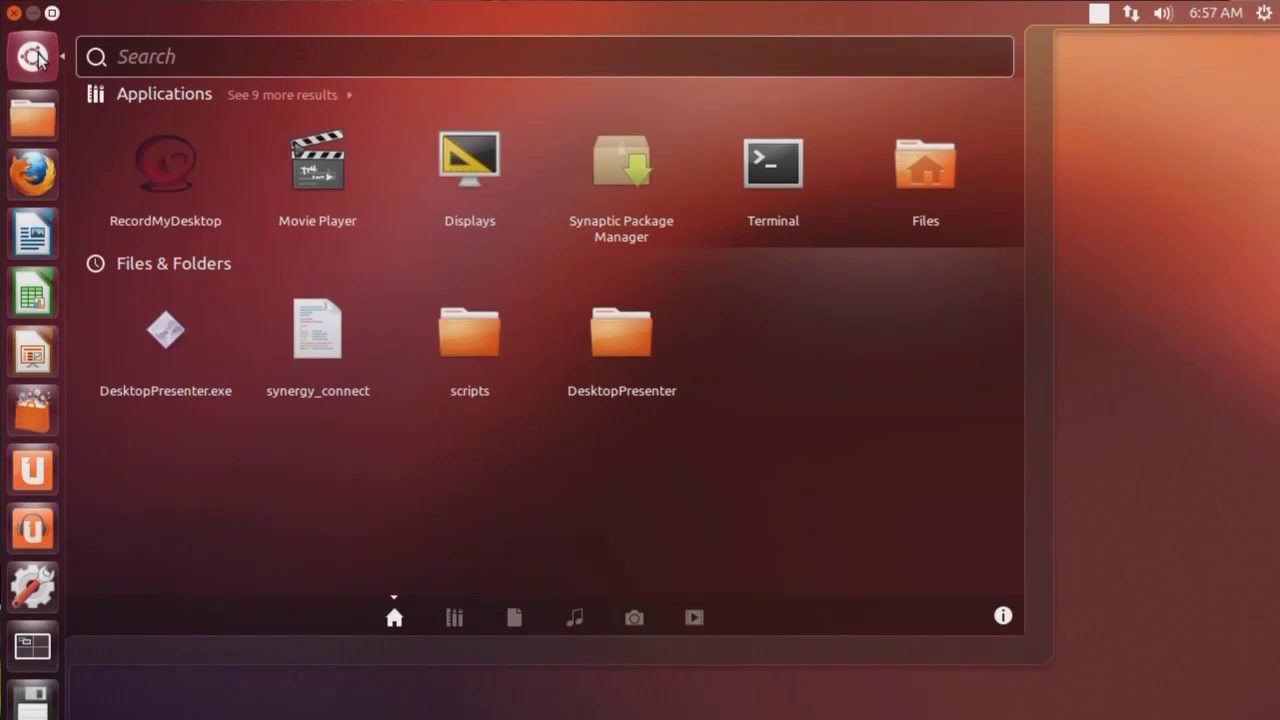
# Step: Open a terminal, change into the DesktopPresenter folder and try to launch DesktopPresenter.exe with the wine command
pyautogui.click(768, 165)
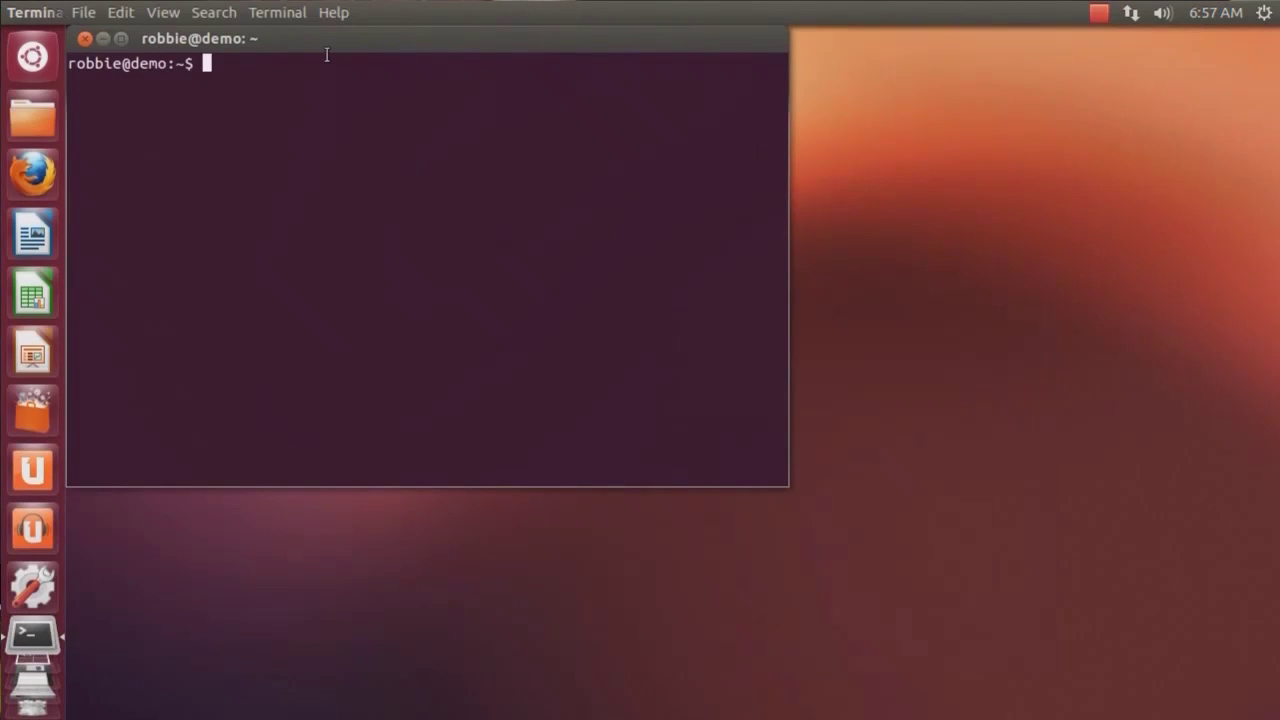
pyautogui.moveTo(326, 47); pyautogui.dragTo(503, 118)
pyautogui.write('cd Desk')
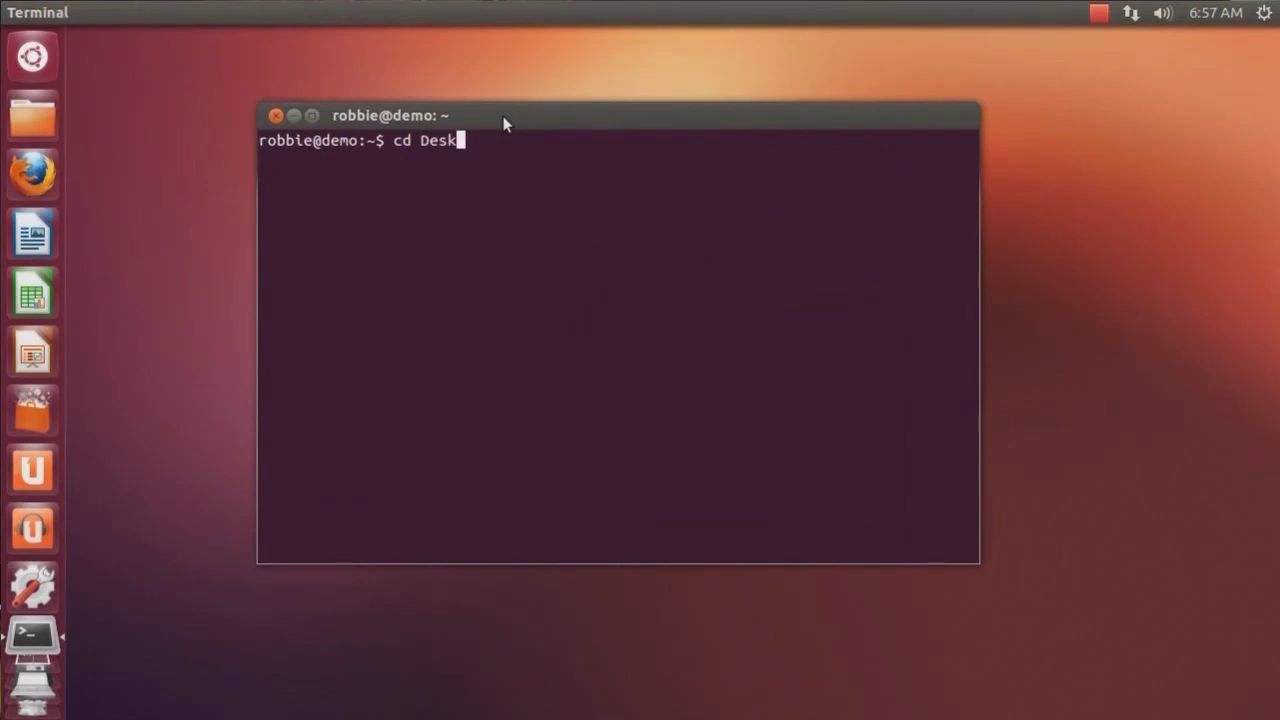
pyautogui.press('Tab')
pyautogui.write('P')
pyautogui.press('Tab')
pyautogui.press('Return')
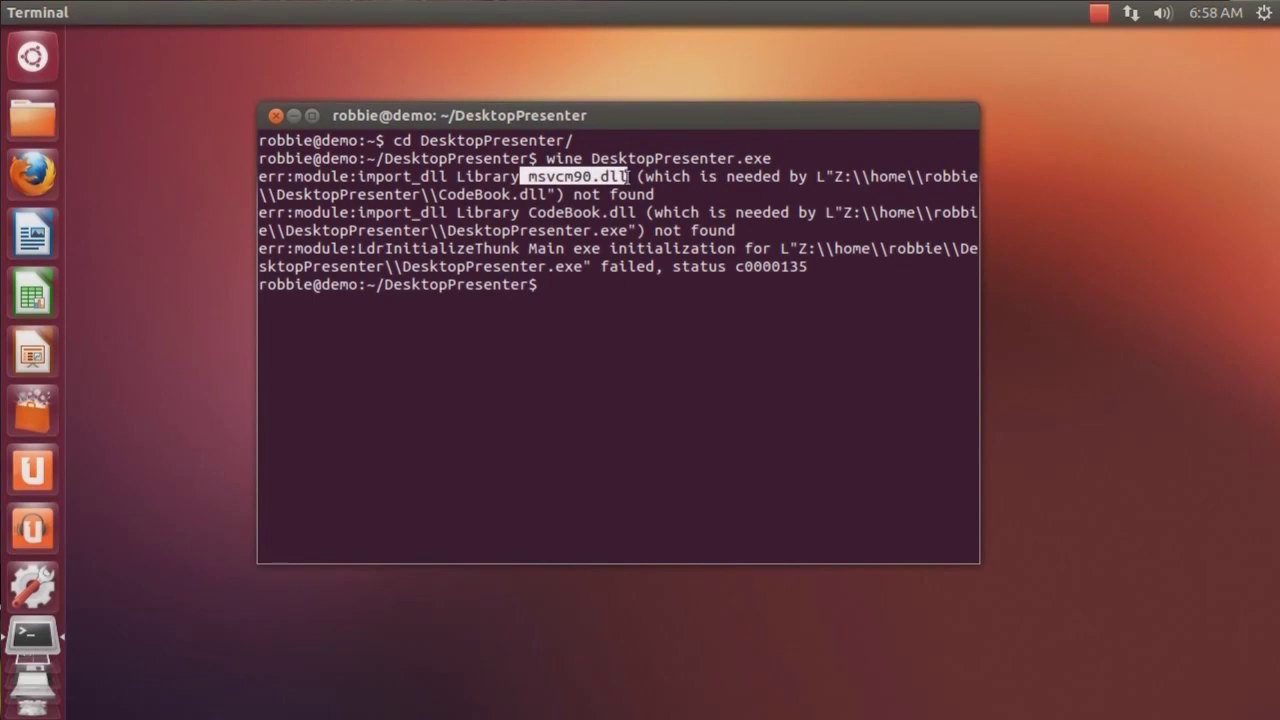
# Step: Run winetricks, select the default wineprefix and choose to install a Windows DLL or component
pyautogui.click(650, 351)
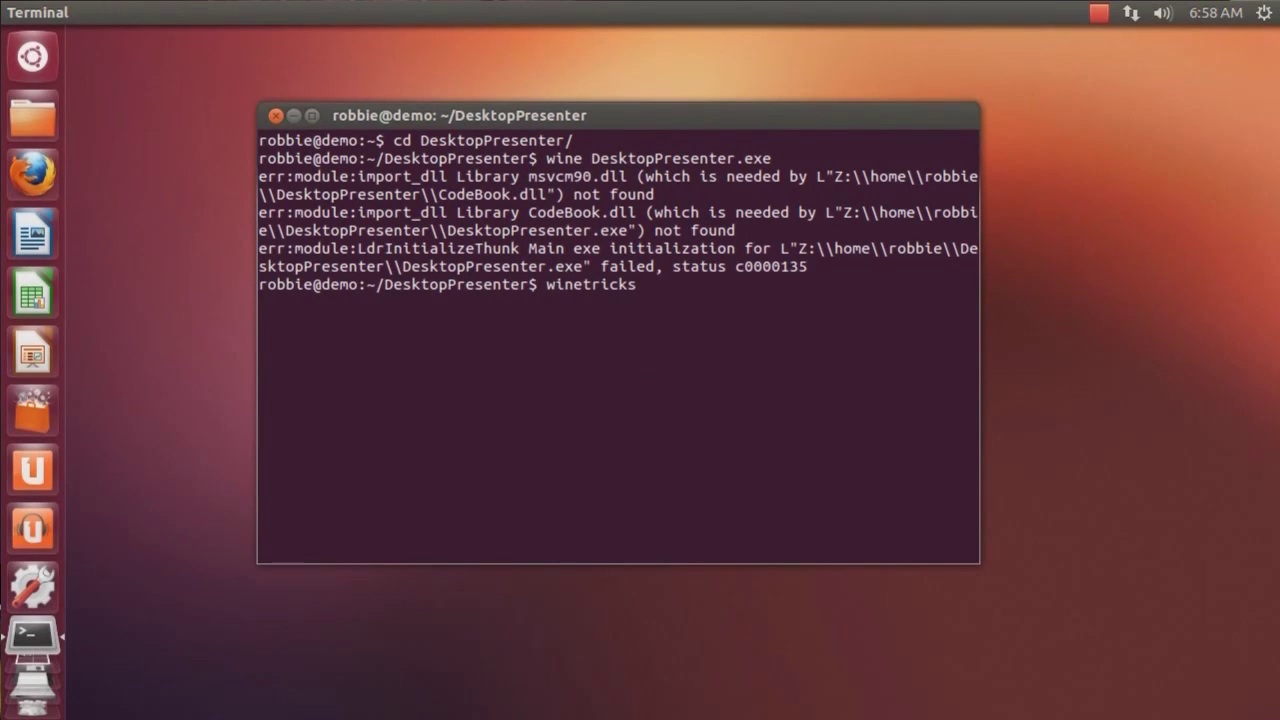
pyautogui.press('Return')
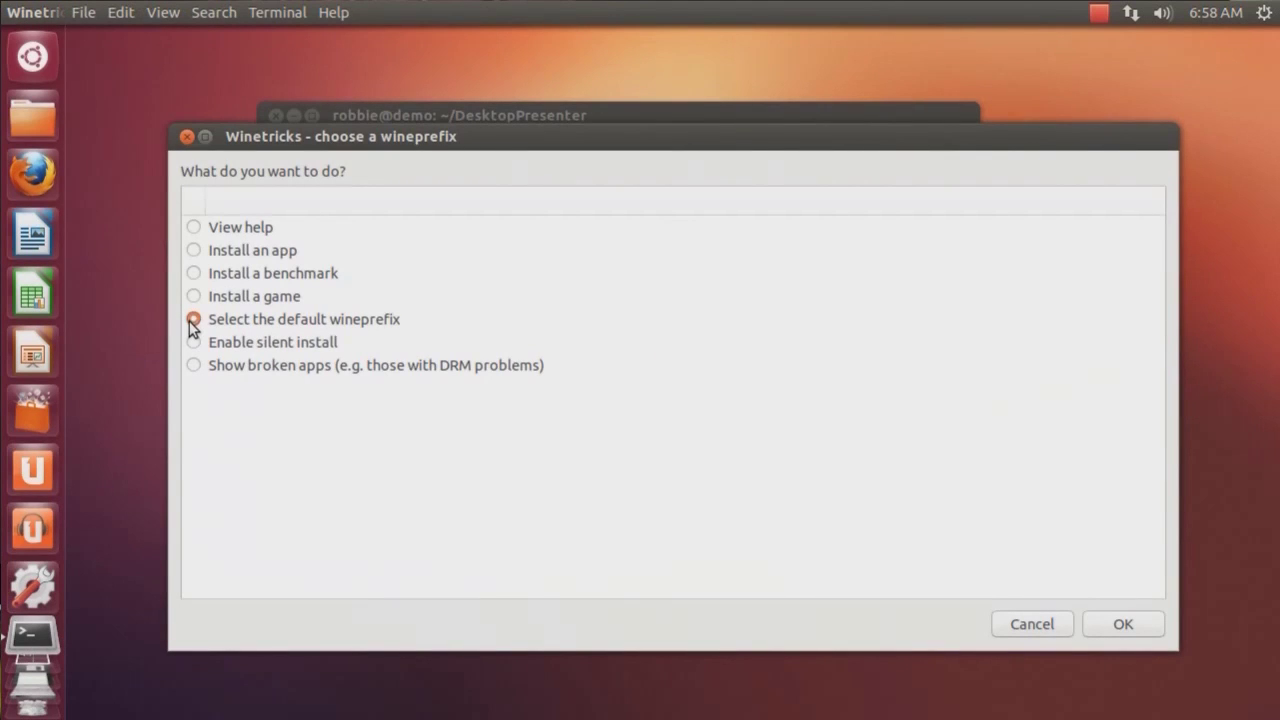
pyautogui.click(1120, 625)
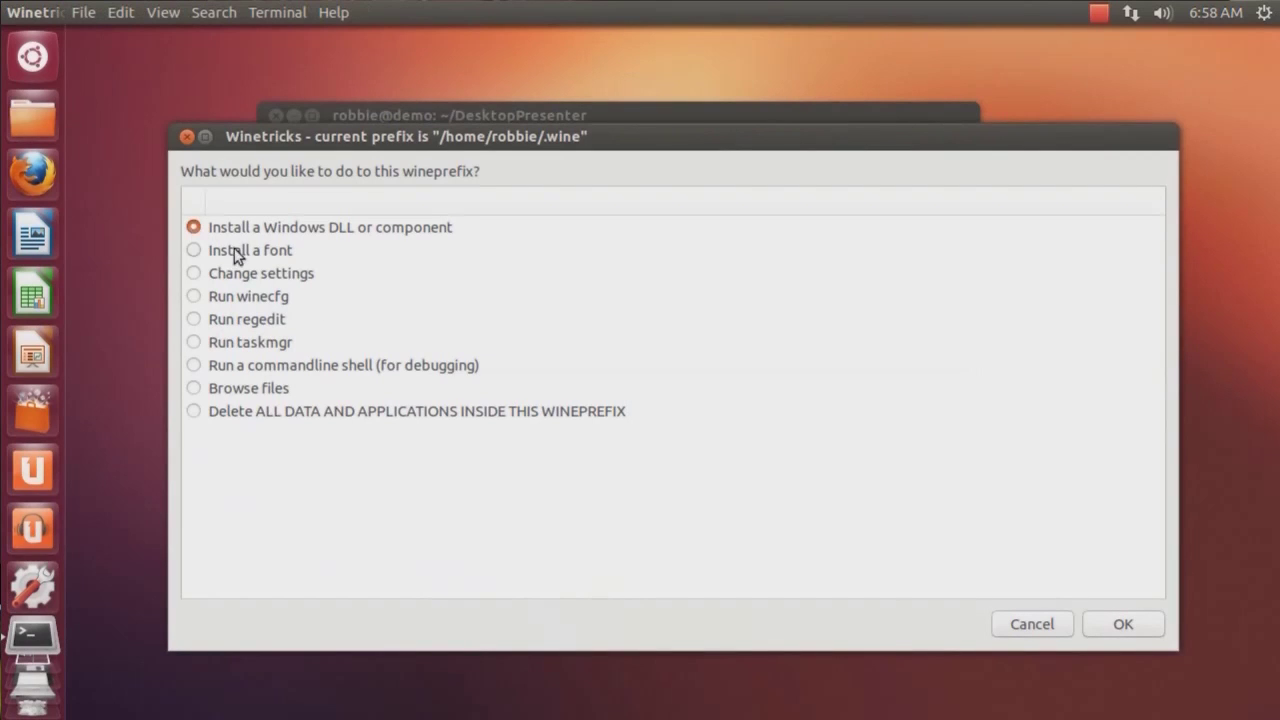
pyautogui.click(1117, 625)
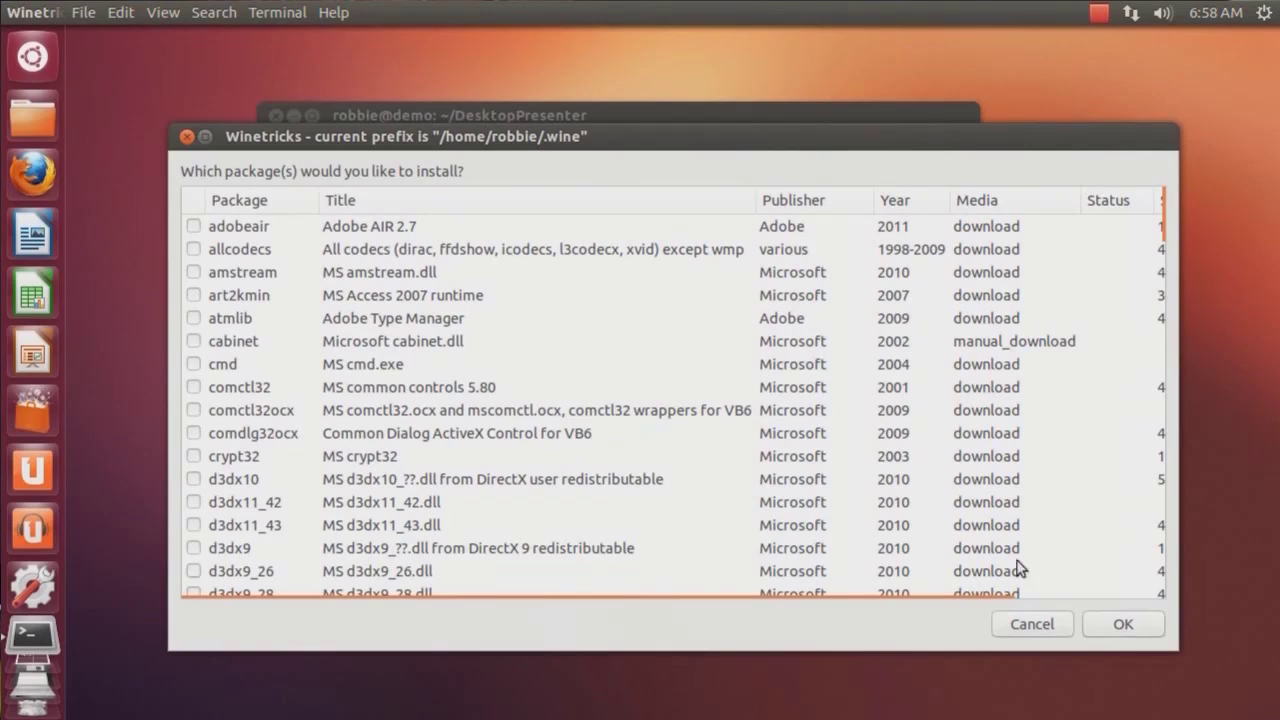
# Step: Select the vcrun2008 package (Visual C++ 2008 libraries) and start its installation
pyautogui.scroll(-15, 255, 378)
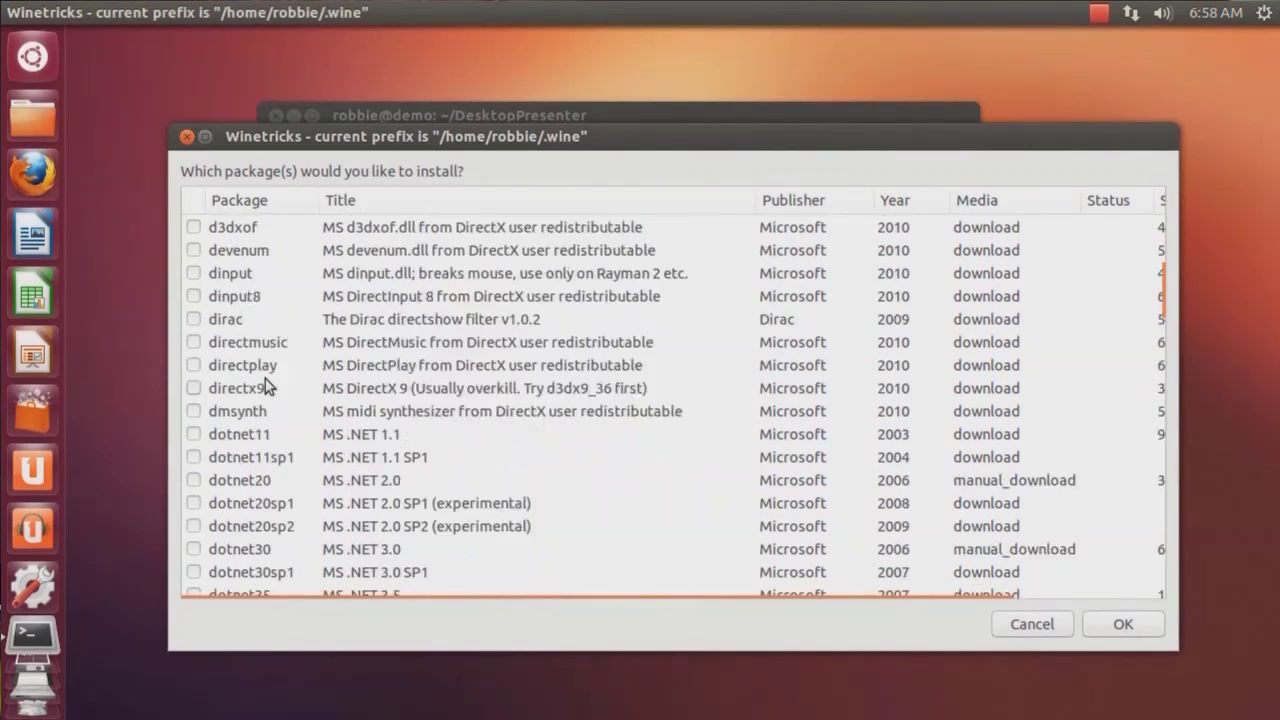
pyautogui.scroll(-11, 265, 380)
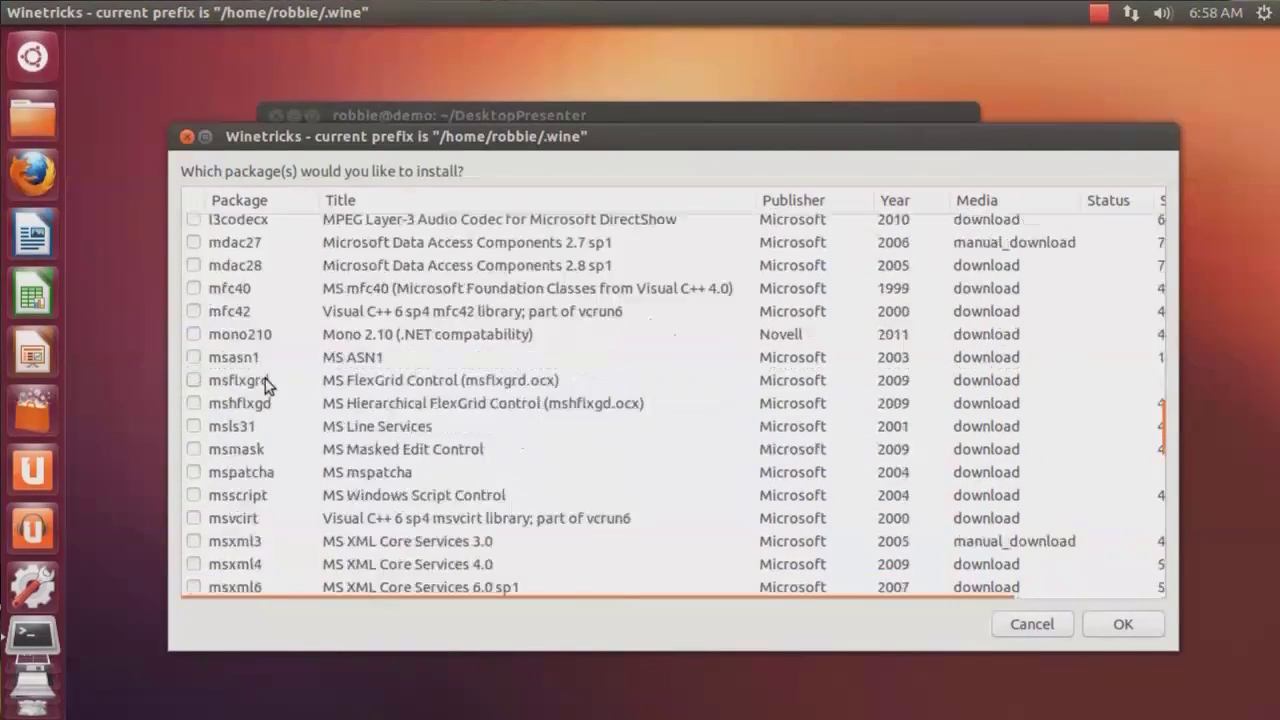
pyautogui.scroll(-10, 265, 383)
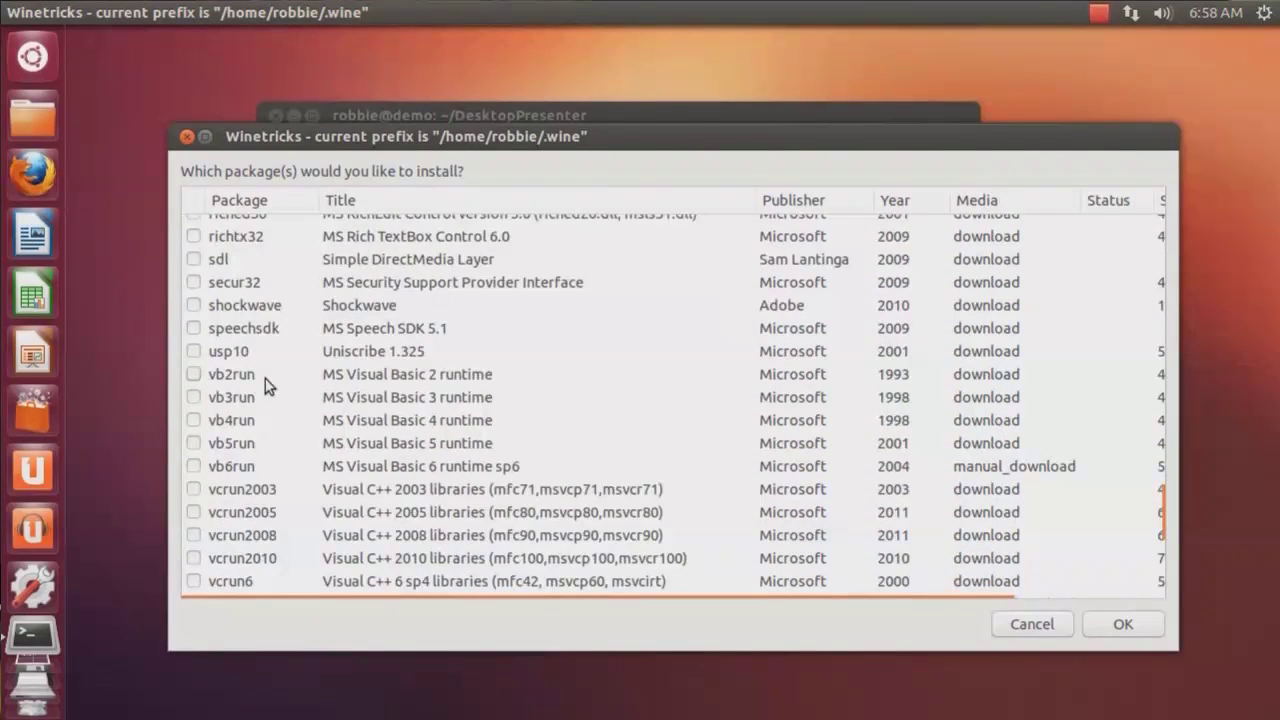
pyautogui.click(194, 378)
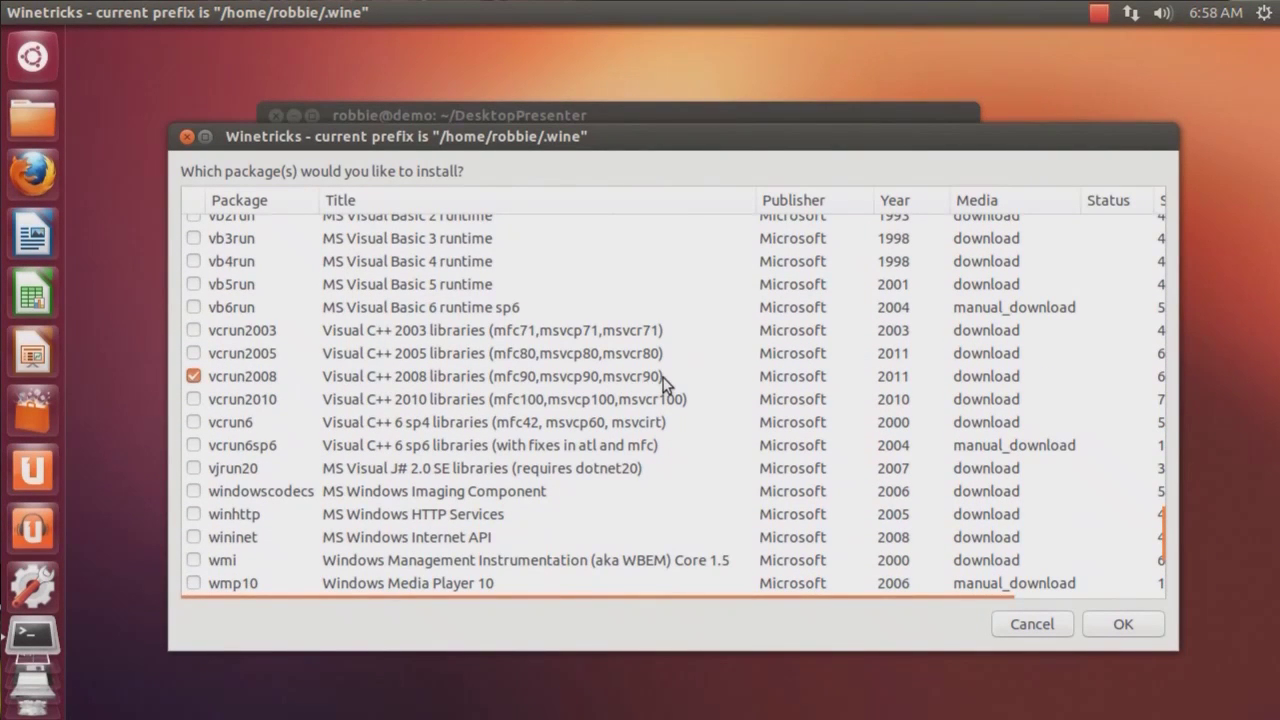
pyautogui.click(1119, 627)
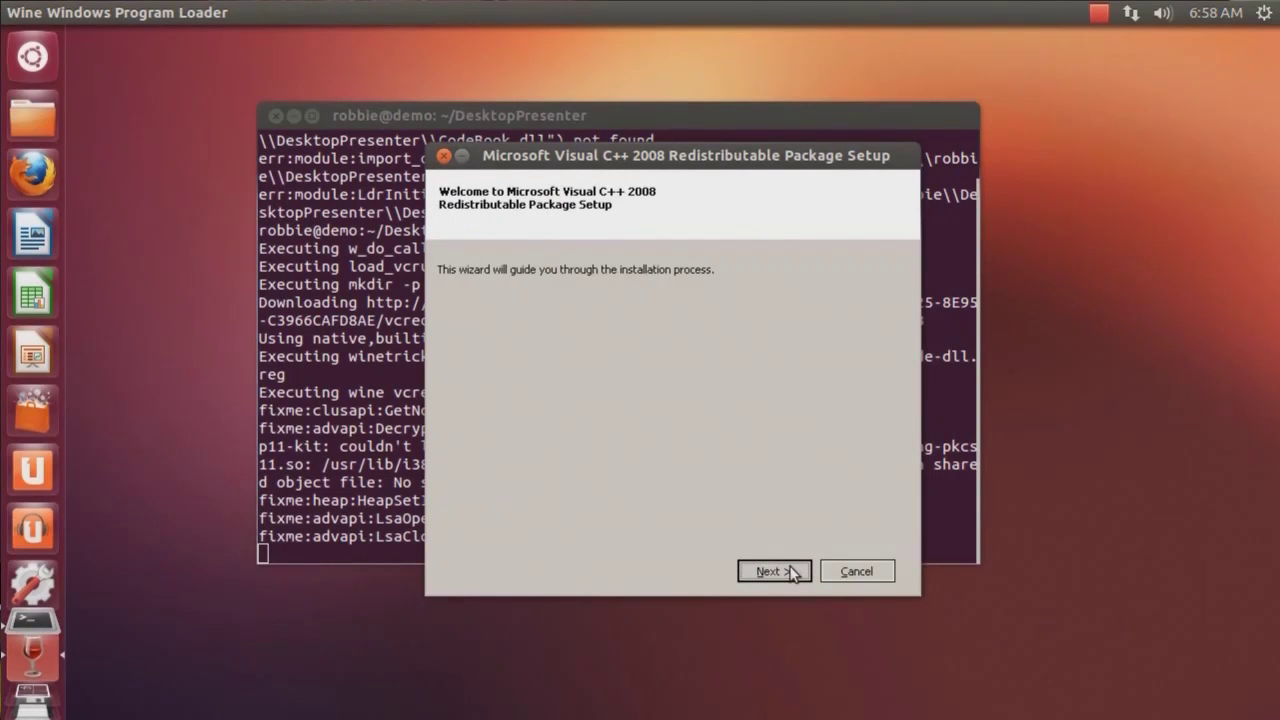
# Step: Complete the Microsoft Visual C++ 2008 Redistributable setup, accepting the license terms, and exit Winetricks
pyautogui.click(774, 571)
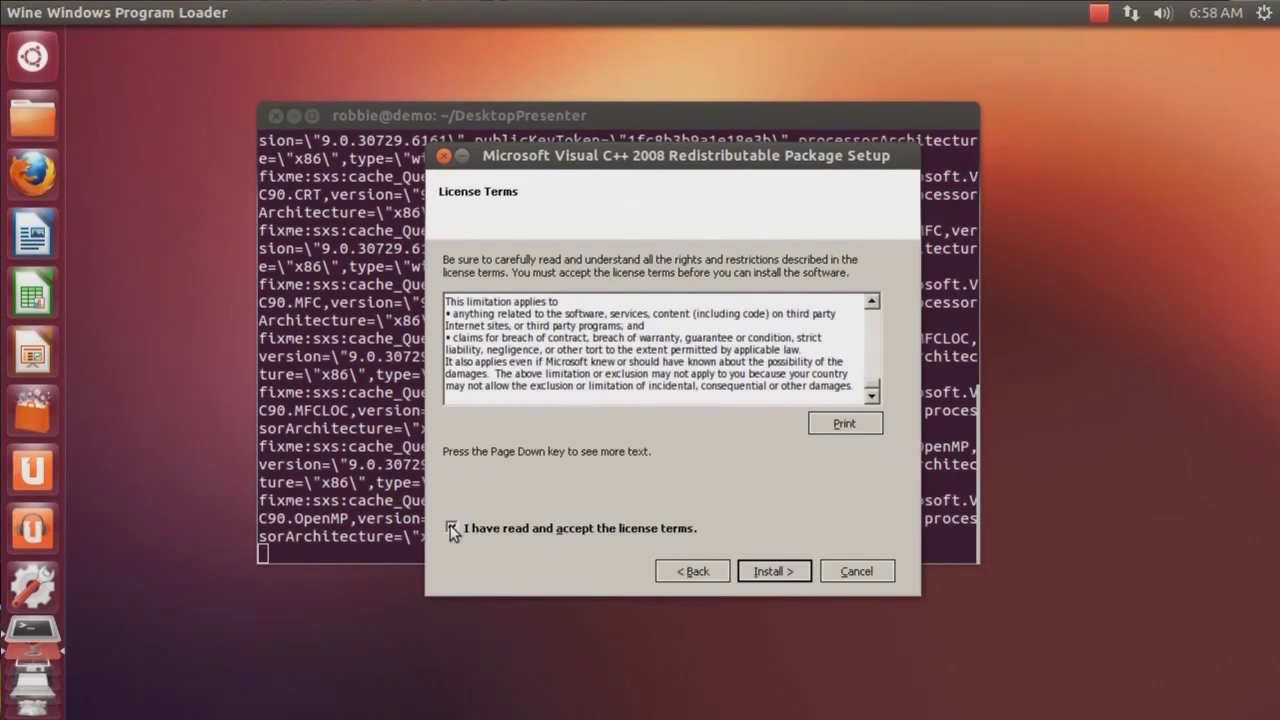
pyautogui.click(785, 574)
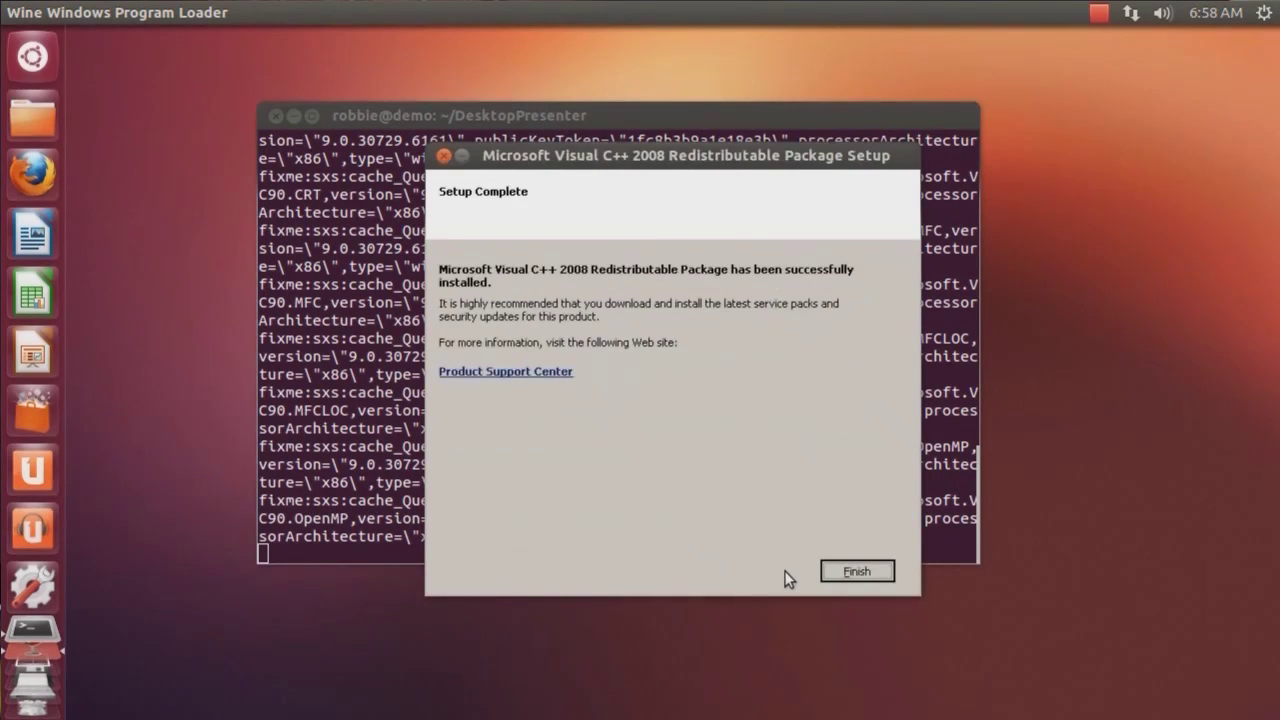
pyautogui.click(858, 572)
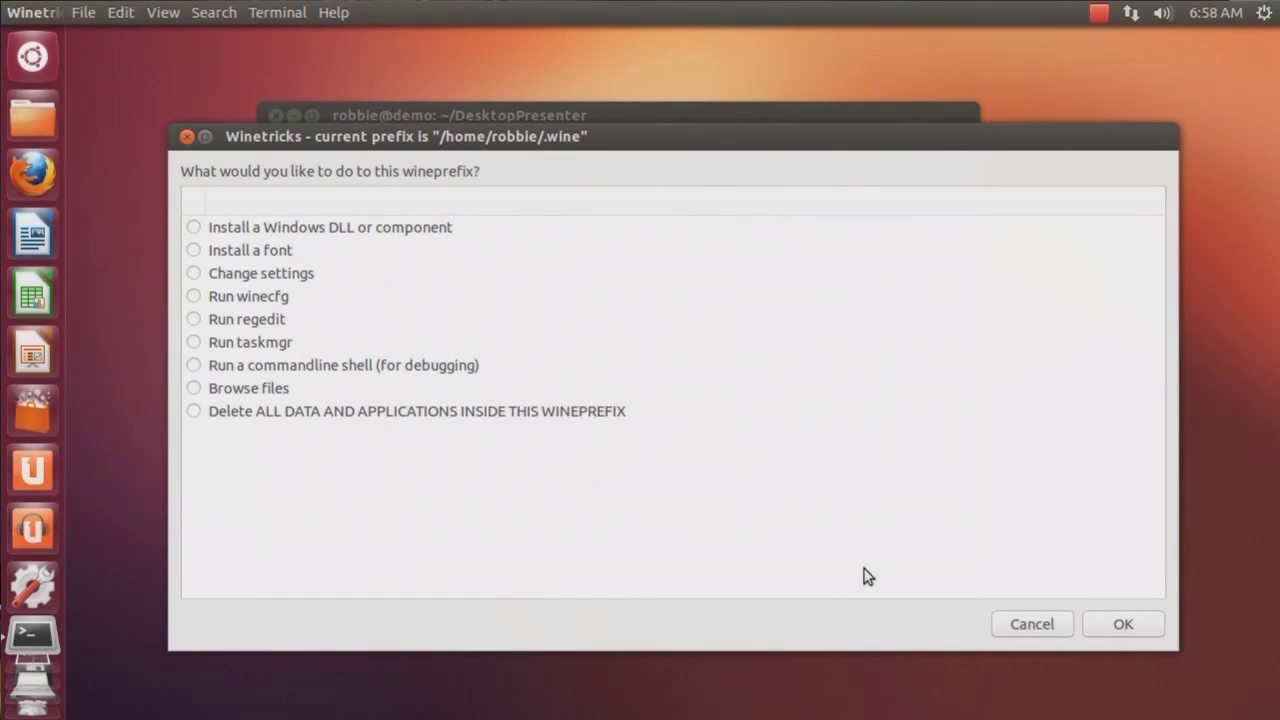
pyautogui.click(187, 137)
pyautogui.click(187, 138)
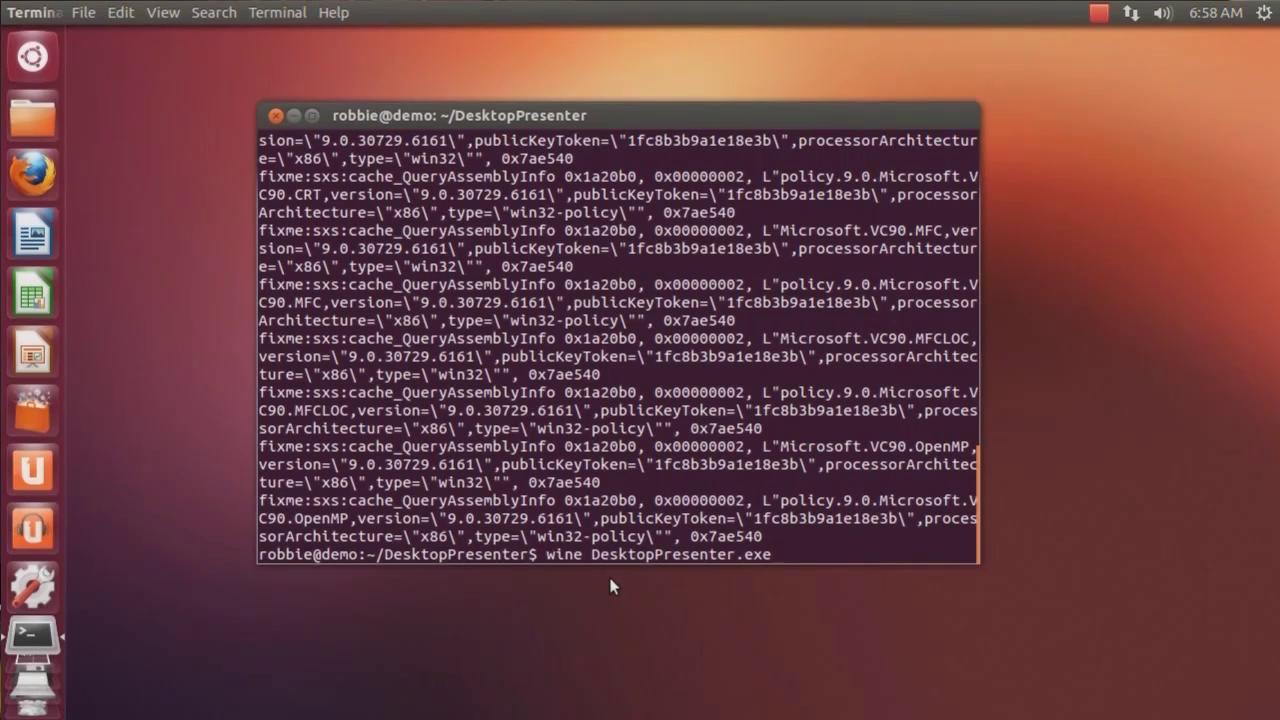
# Step: Run wine DesktopPresenter.exe in the terminal, move the Desktop Presenter window over the terminal and minimize it
pyautogui.press('Return')
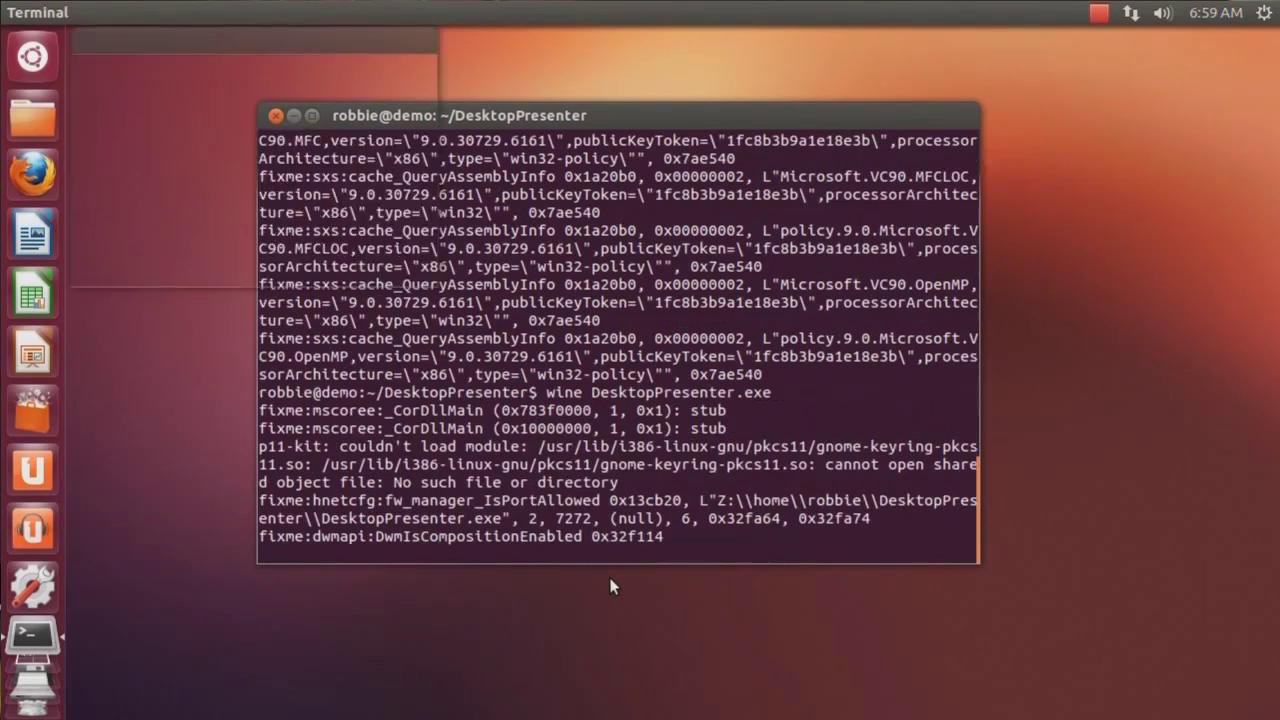
pyautogui.moveTo(195, 50); pyautogui.dragTo(613, 289)
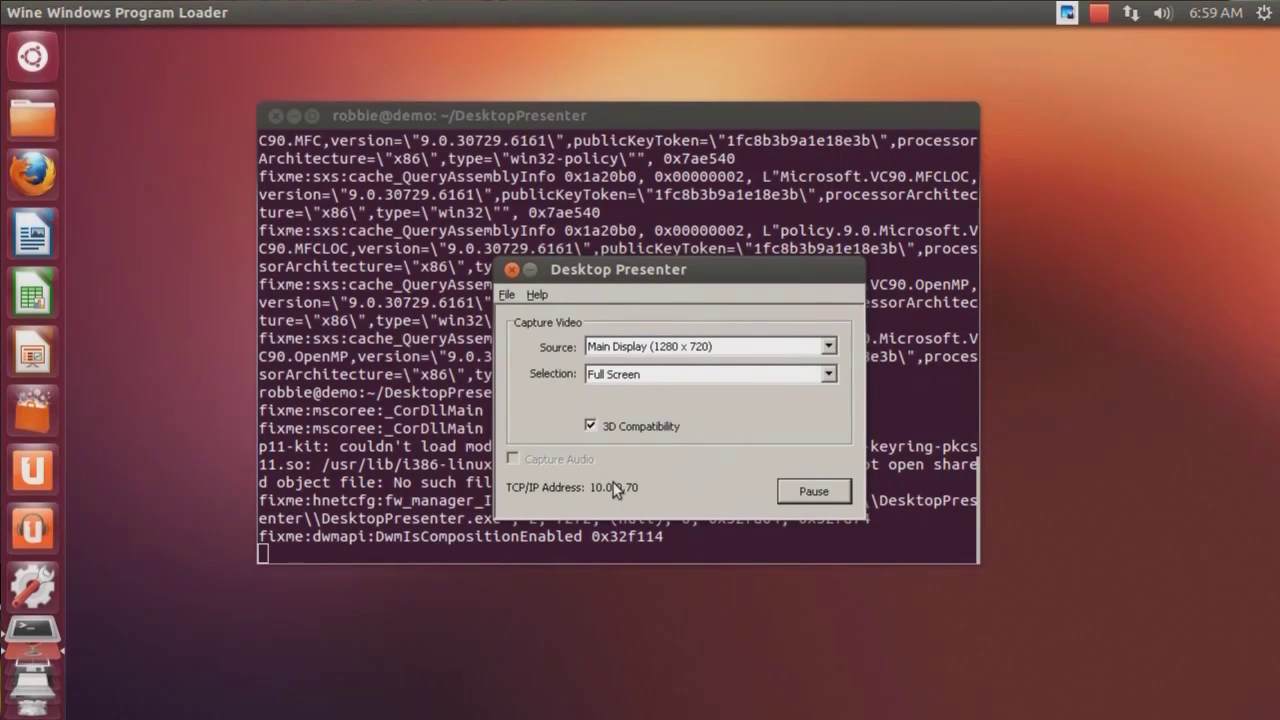
pyautogui.click(529, 272)
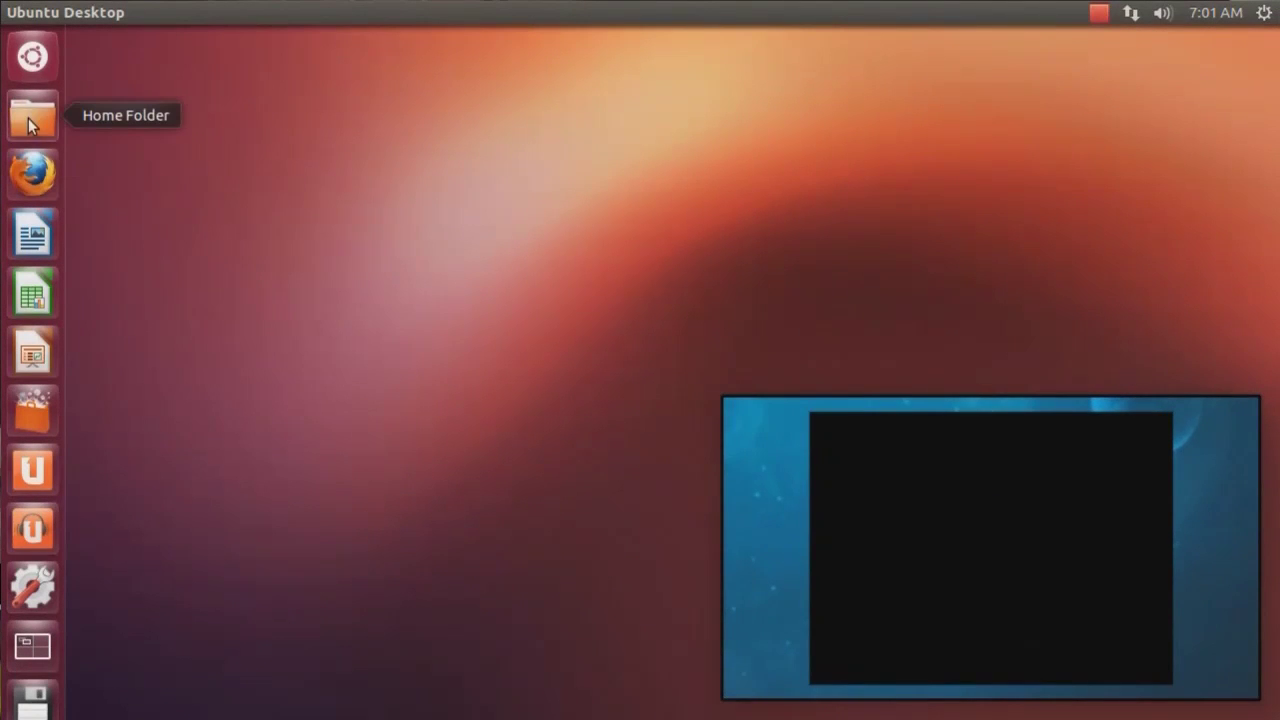
# Step: Open DesktopPresenter.exe from the Home folder's DesktopPresenter folder with Wine Windows Program Loader, and minimize the application and file manager windows
pyautogui.click(28, 118)
pyautogui.doubleClick(447, 145)
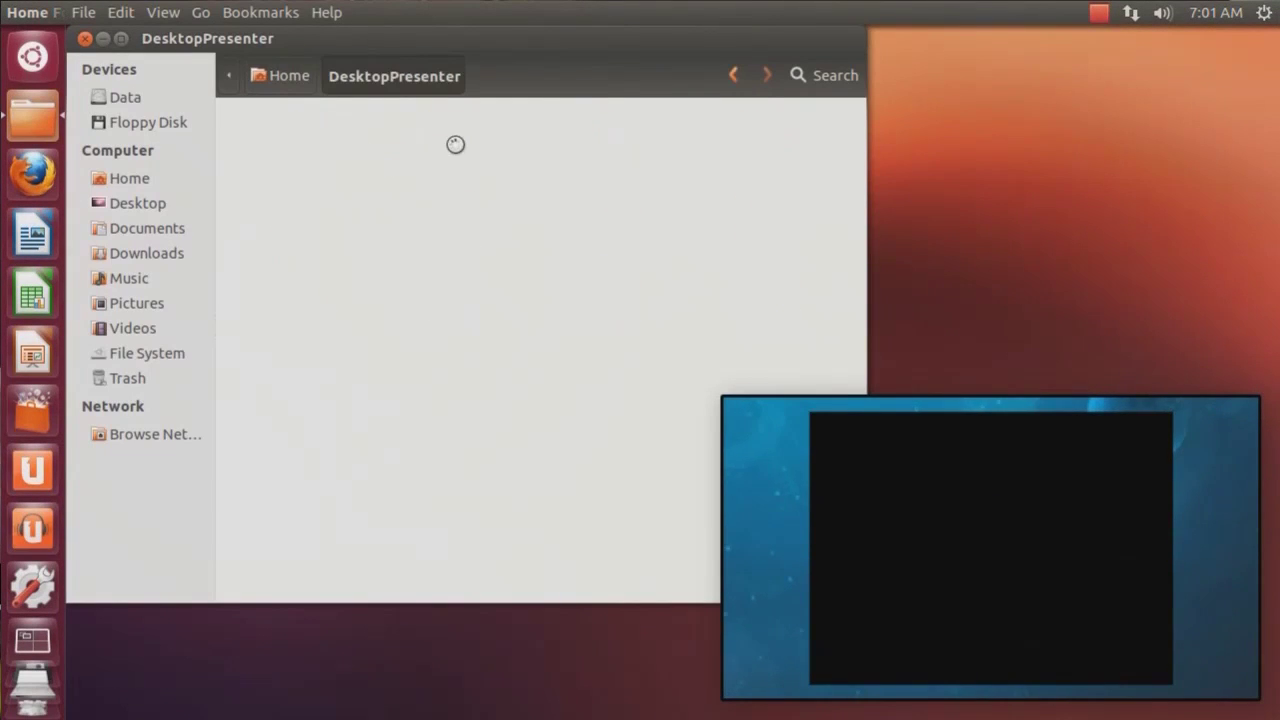
pyautogui.rightClick(455, 152)
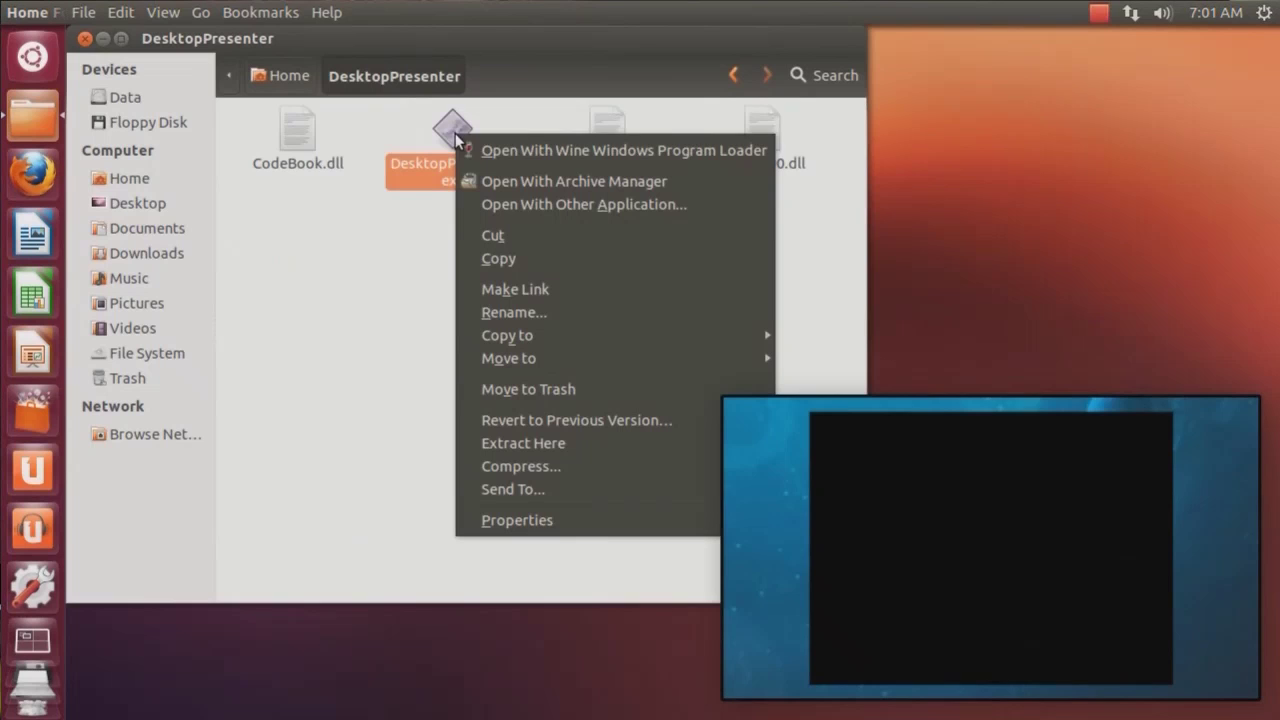
pyautogui.click(503, 154)
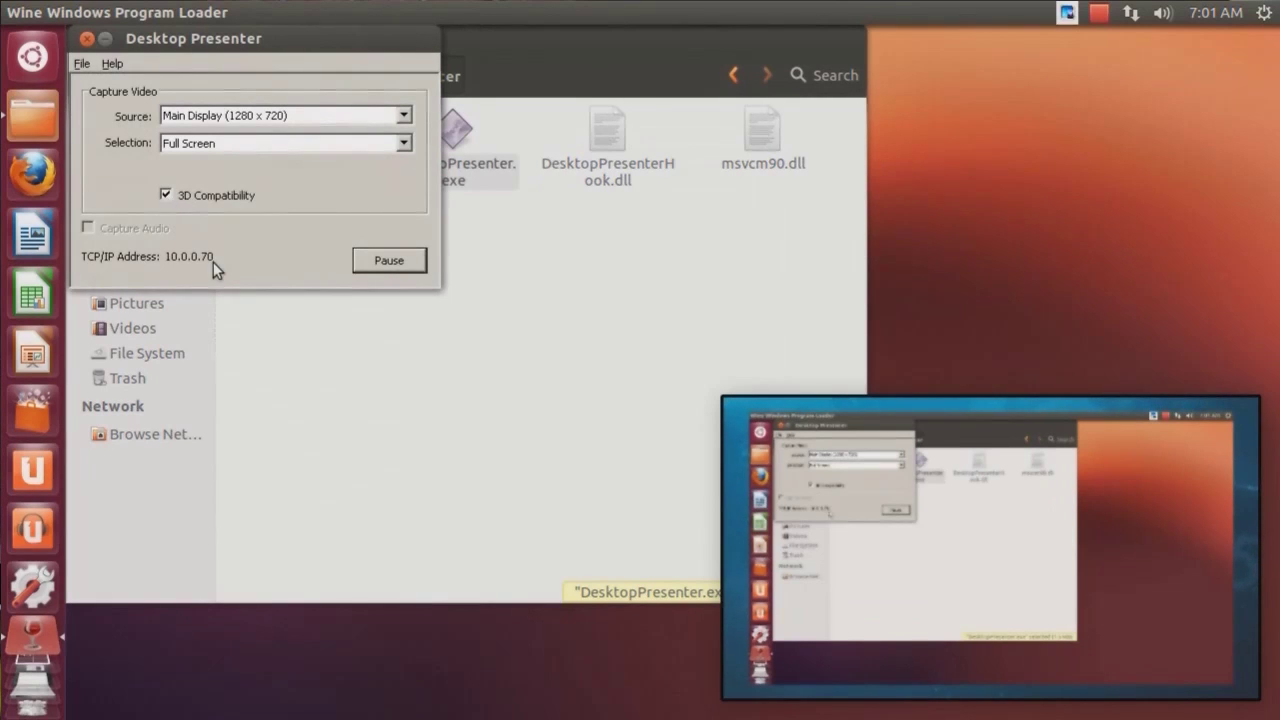
pyautogui.click(104, 38)
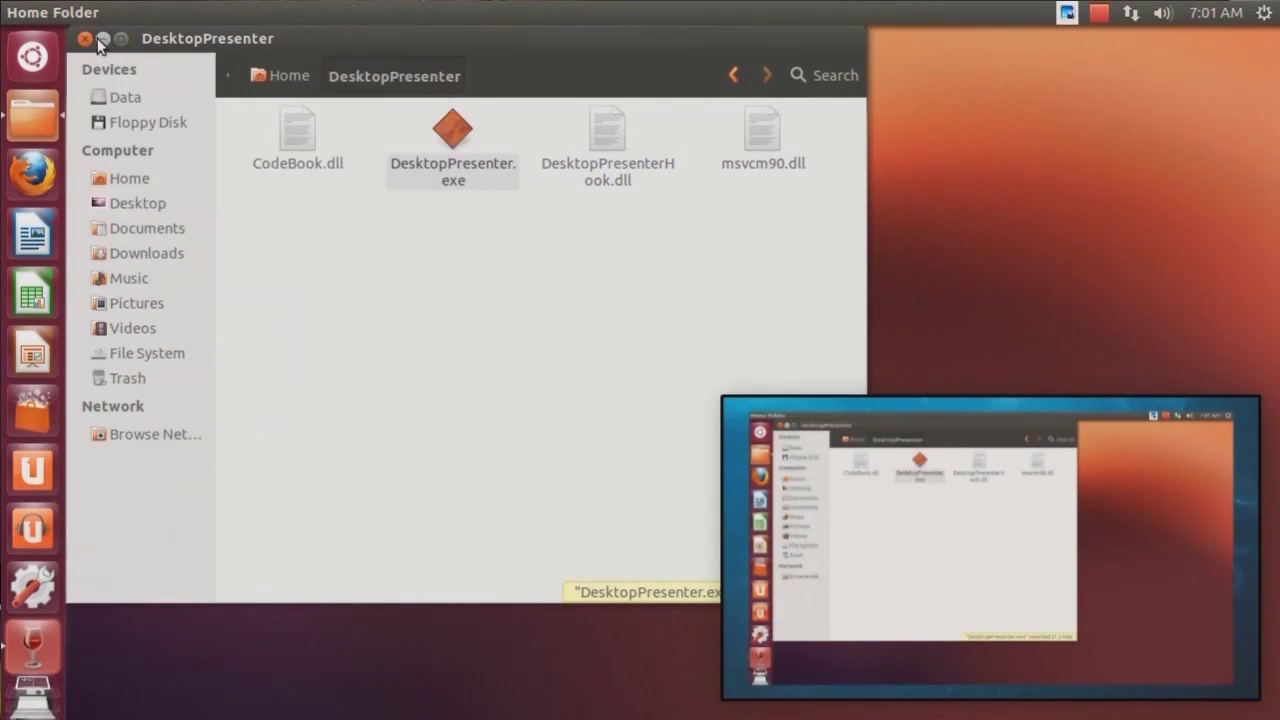
pyautogui.click(103, 36)
# Step: Test the live screen capture by showing and hiding the Dash and by opening and closing Firefox
pyautogui.click(32, 57)
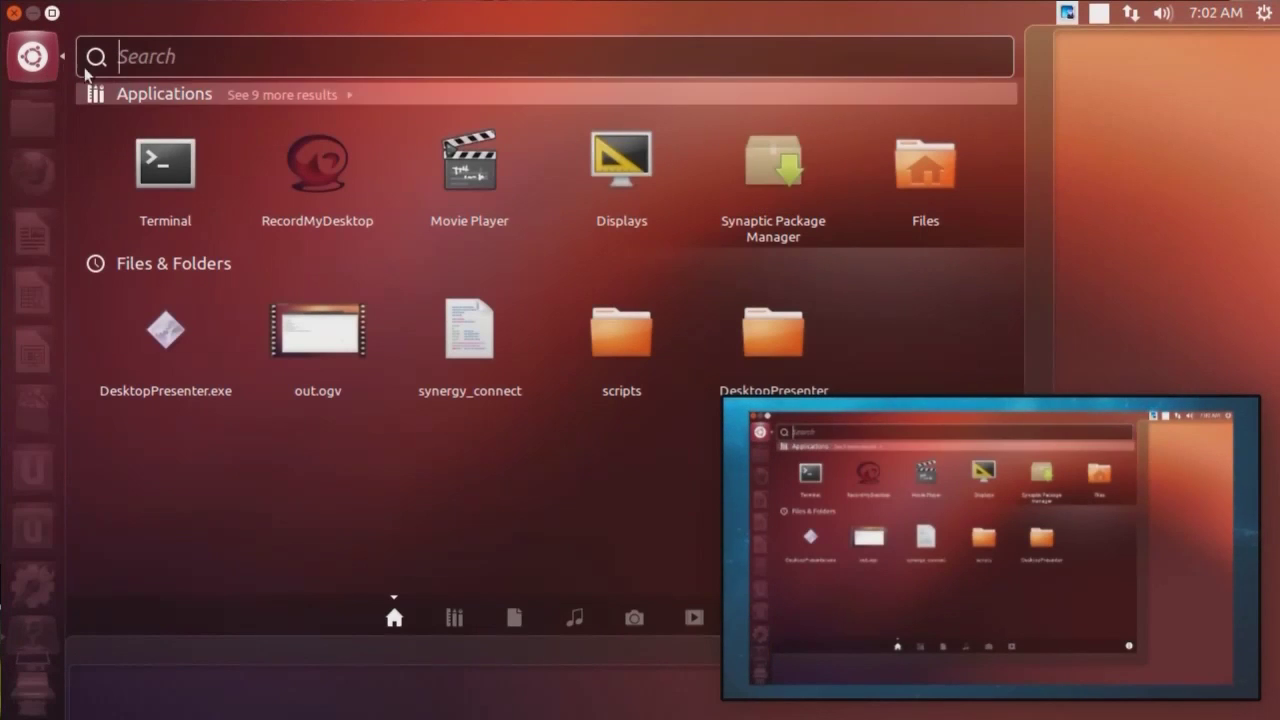
pyautogui.click(32, 57)
pyautogui.click(38, 175)
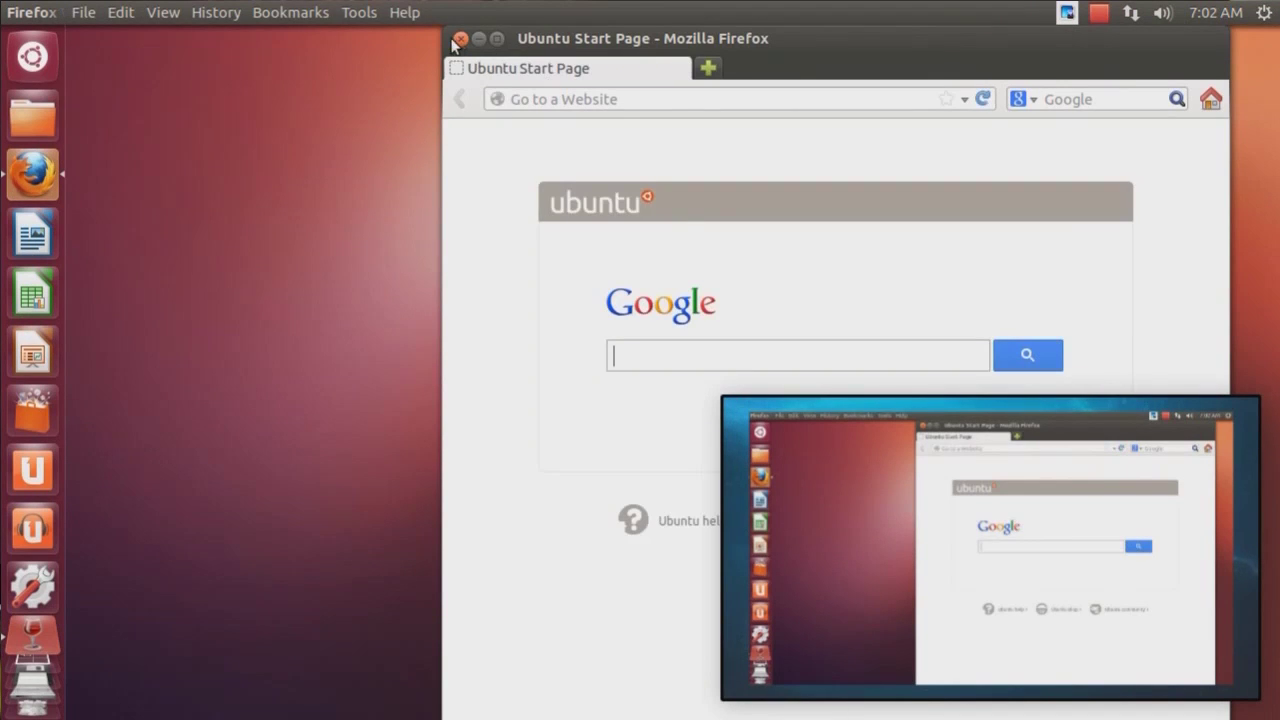
pyautogui.click(459, 40)
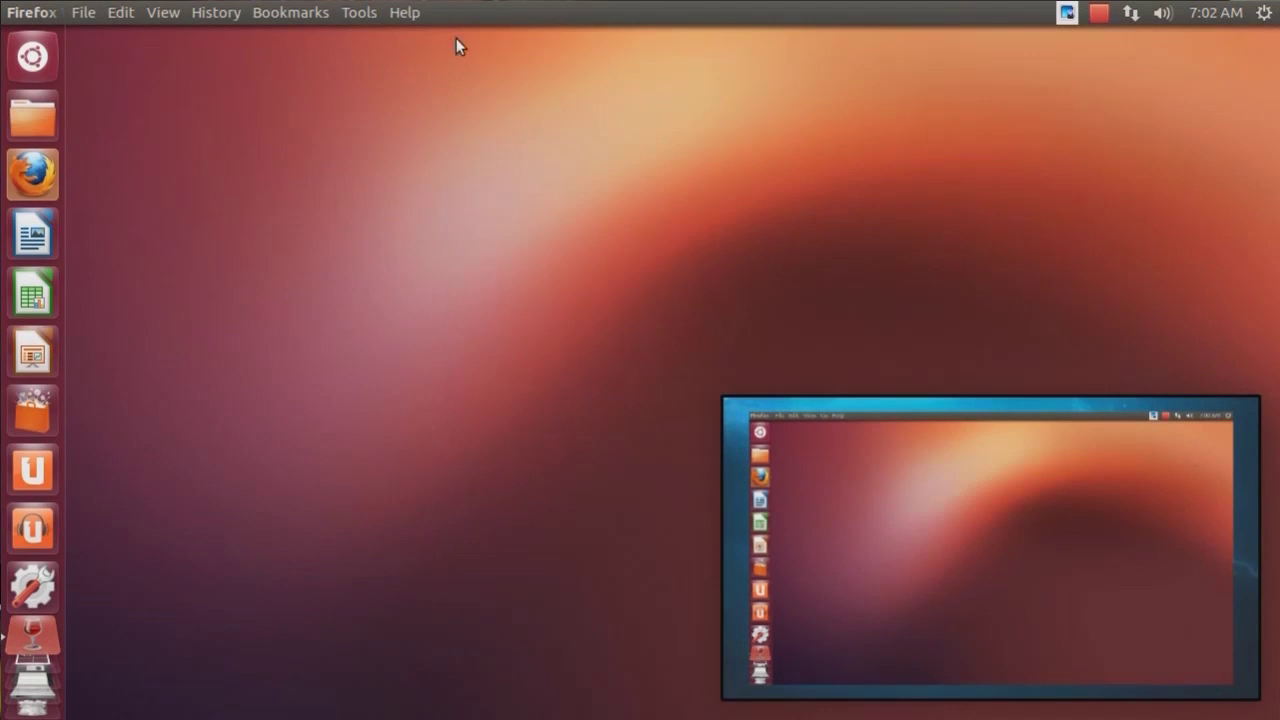
# Step: Test the capture with LibreOffice Calc and the Dash over it, close Calc and restore the Desktop Presenter window
pyautogui.click(33, 292)
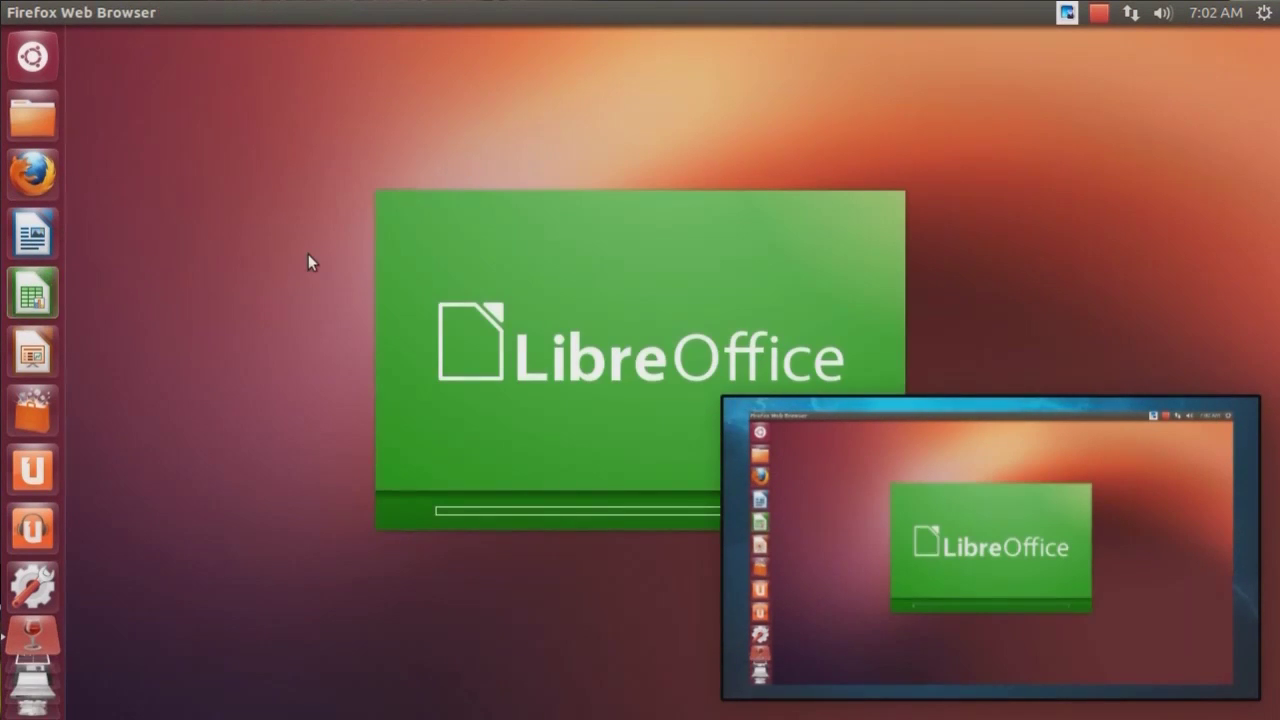
pyautogui.click(52, 58)
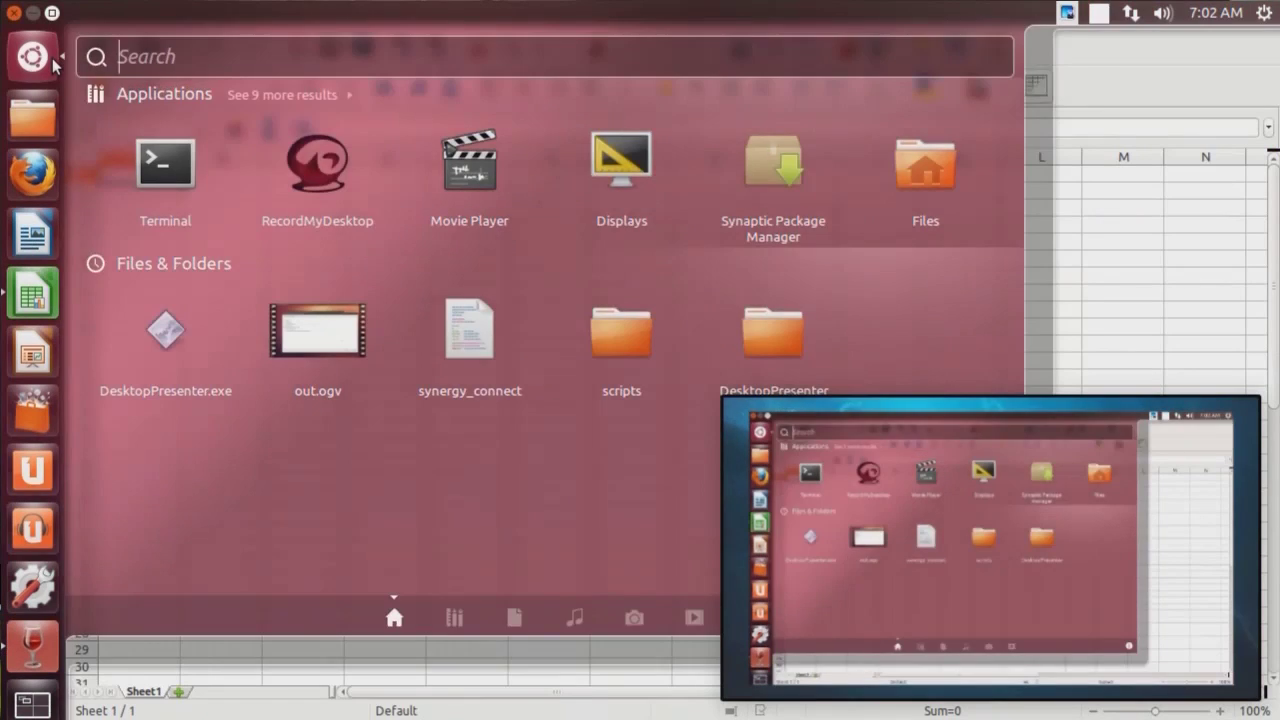
pyautogui.click(52, 58)
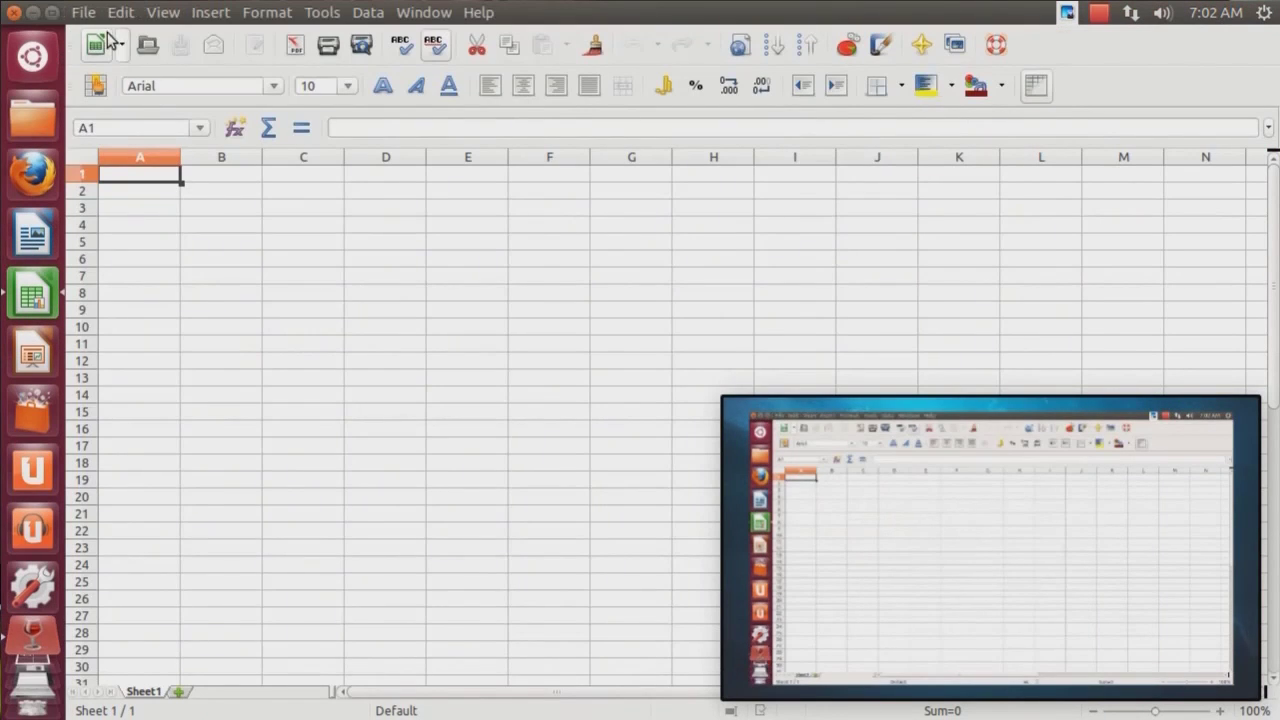
pyautogui.click(15, 12)
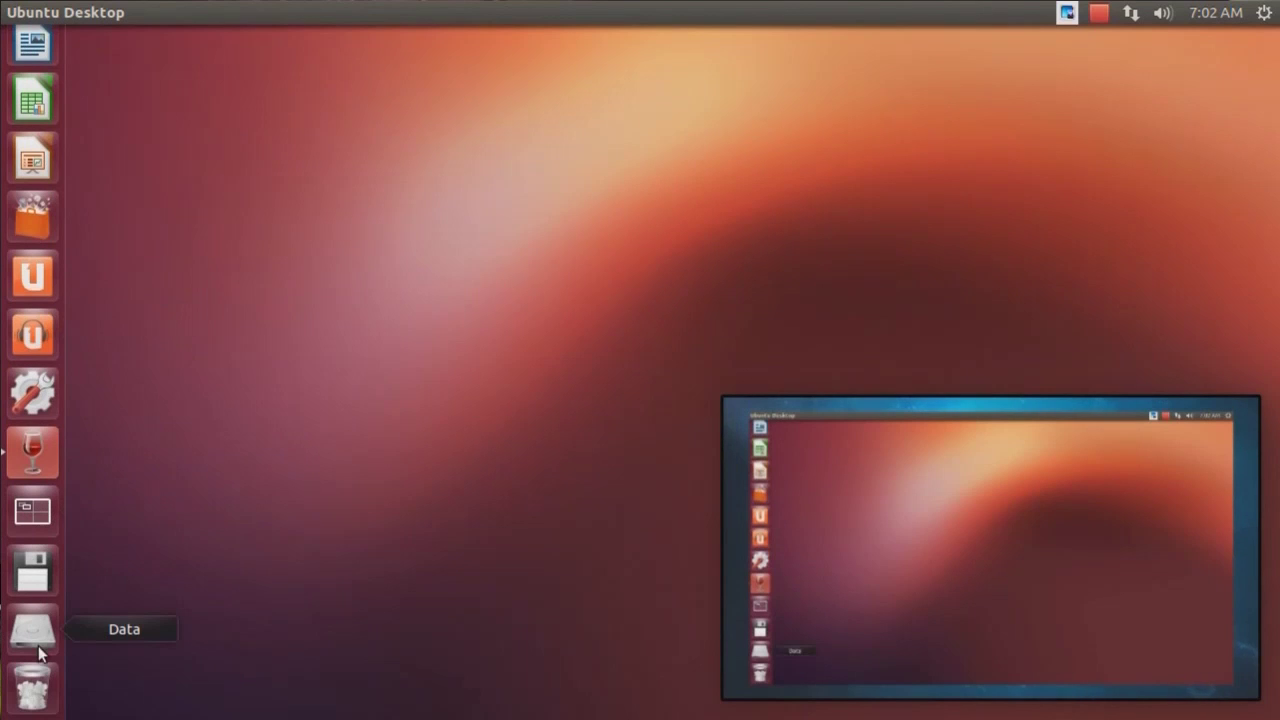
pyautogui.click(32, 452)
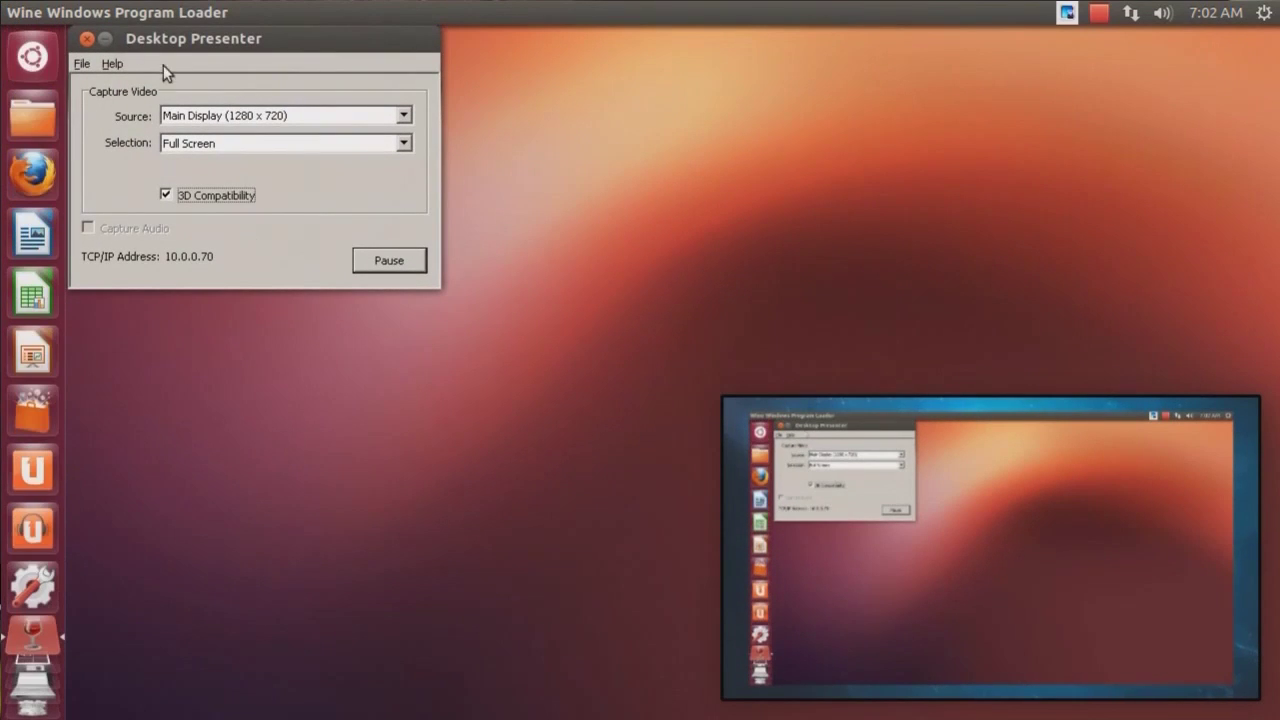